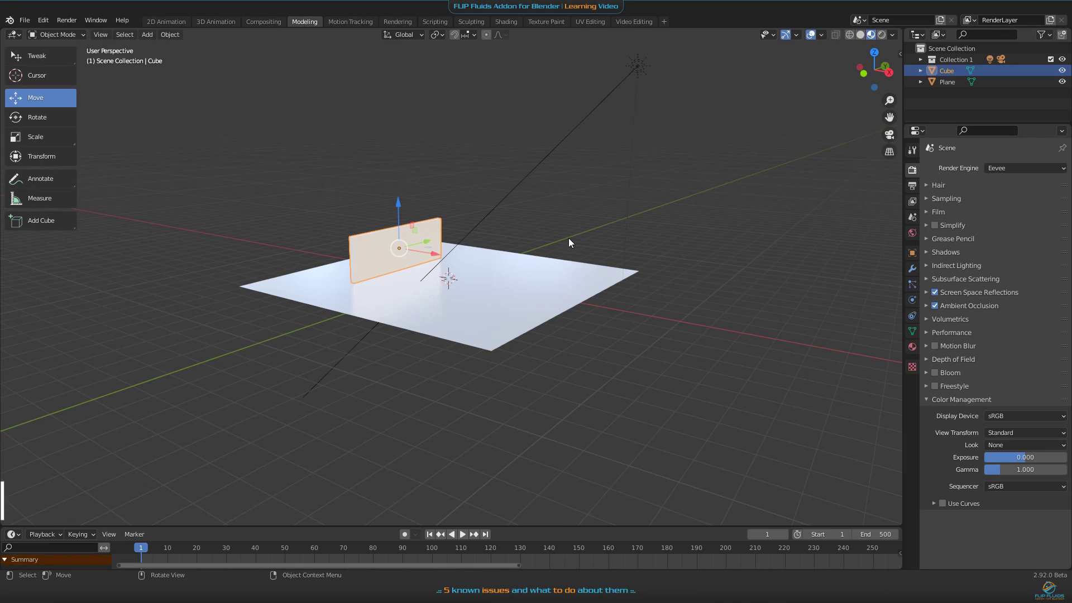
# Reopen and widen the sidebar, browse the add-on panels, and return to the FLIP Fluid tab.
pyautogui.press('n')
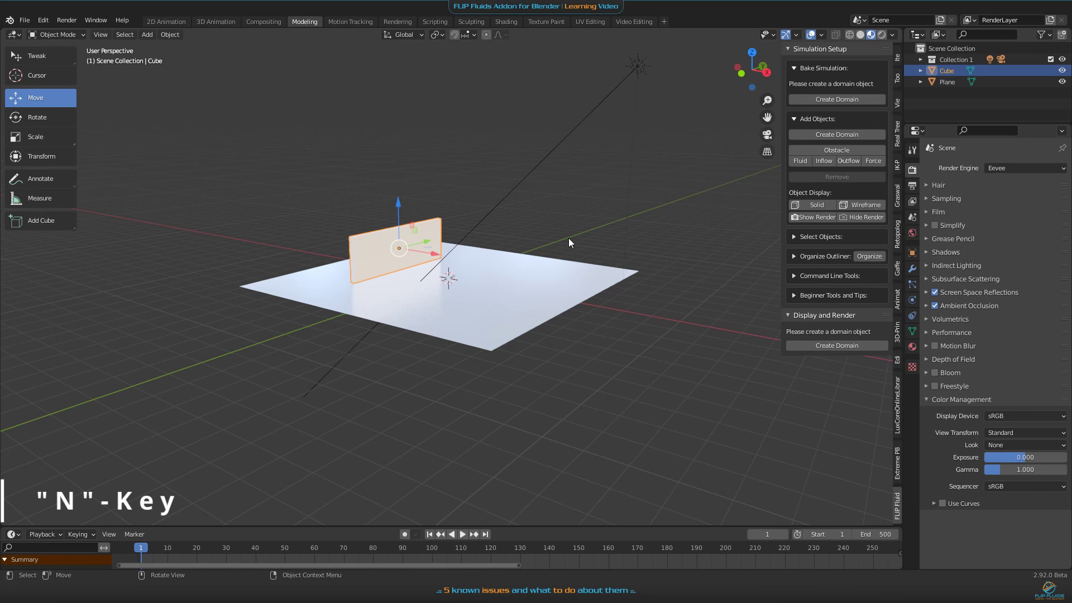
pyautogui.press('n')
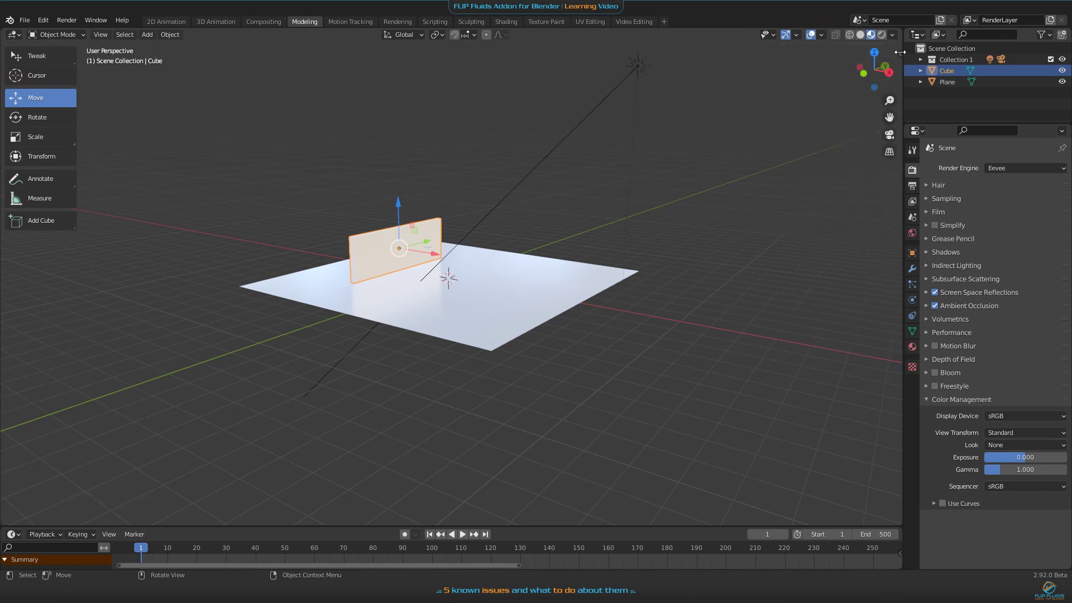
pyautogui.moveTo(900, 52); pyautogui.dragTo(861, 102)
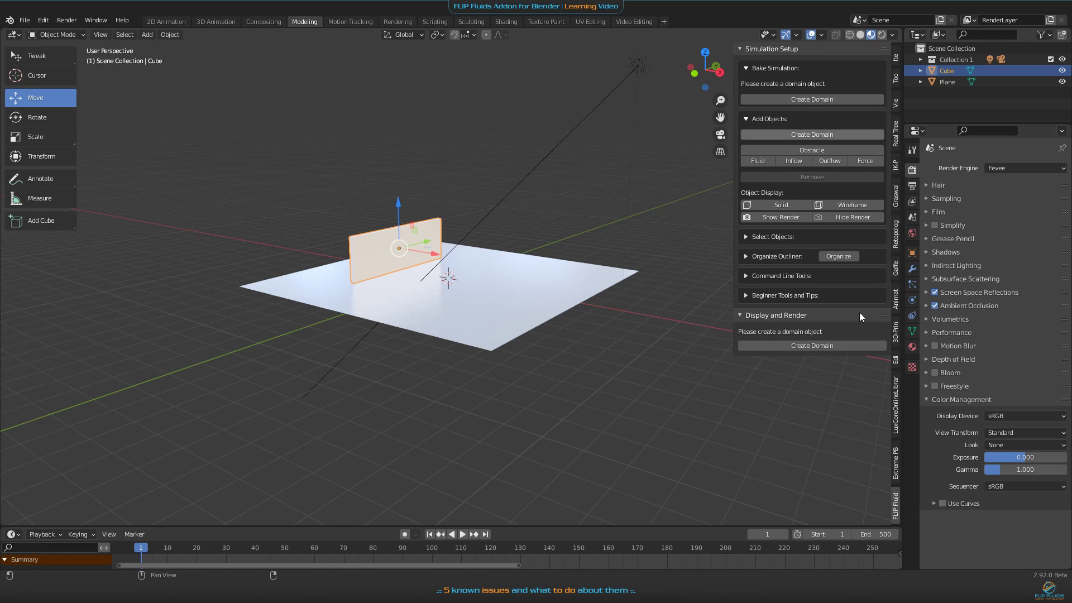
pyautogui.moveTo(892, 302); pyautogui.dragTo(895, 59)
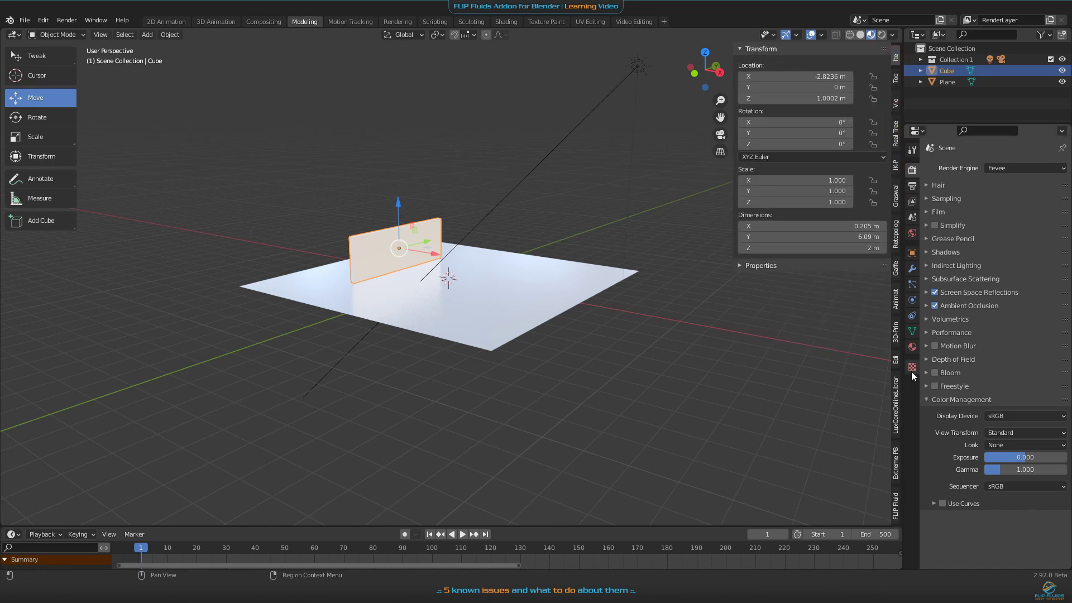
pyautogui.click(895, 507)
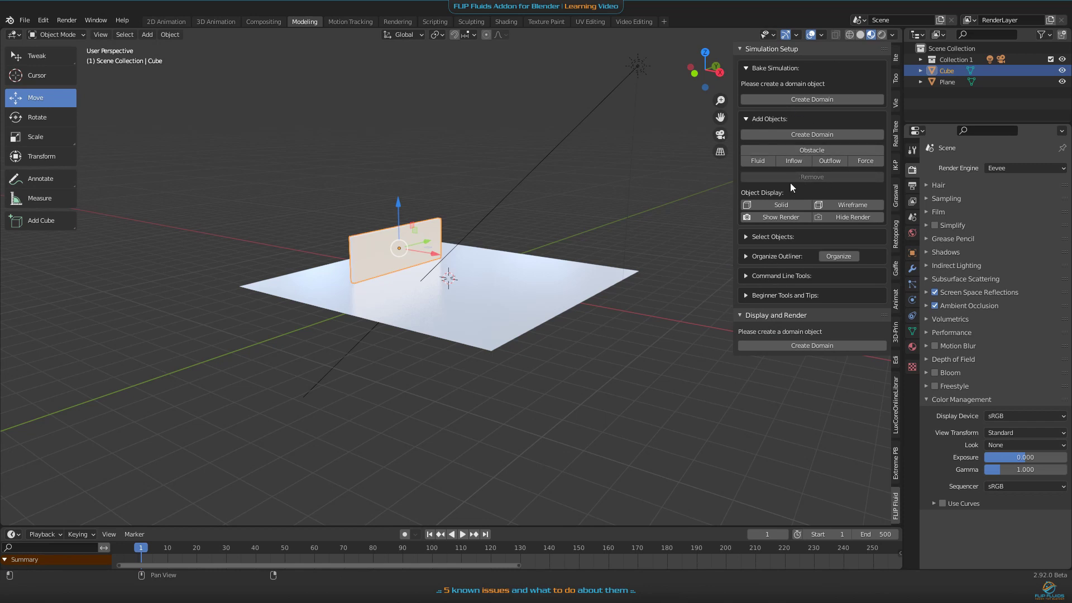
# Make the thin cube the FLIP domain, stretch it along X, and slide it 3.0316 m along X.
pyautogui.click(800, 98)
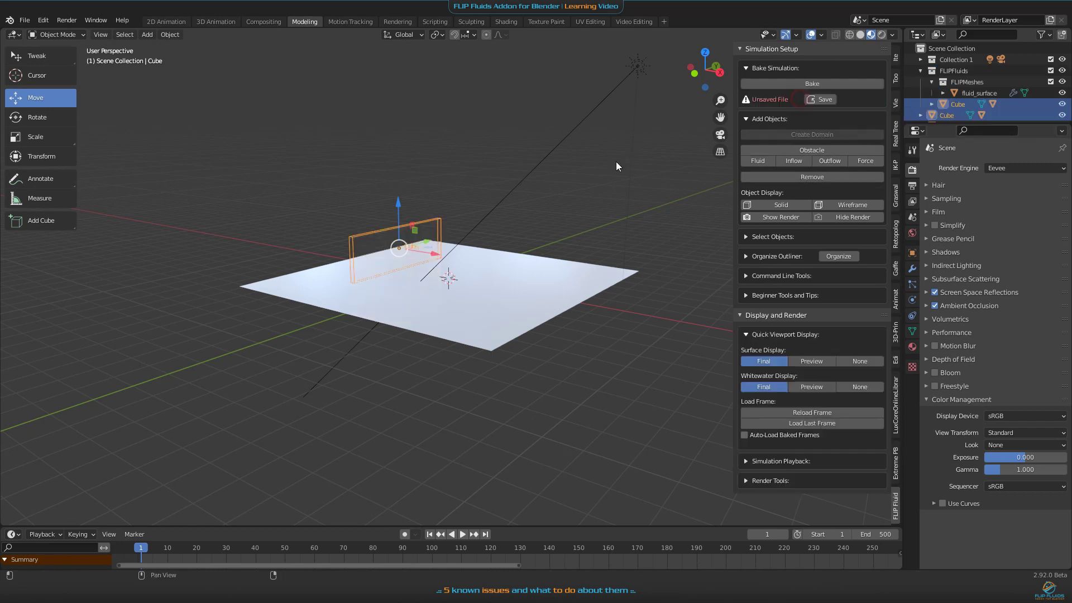
pyautogui.moveTo(398, 300); pyautogui.dragTo(441, 254, button='middle')
pyautogui.press('s')
pyautogui.press('x')
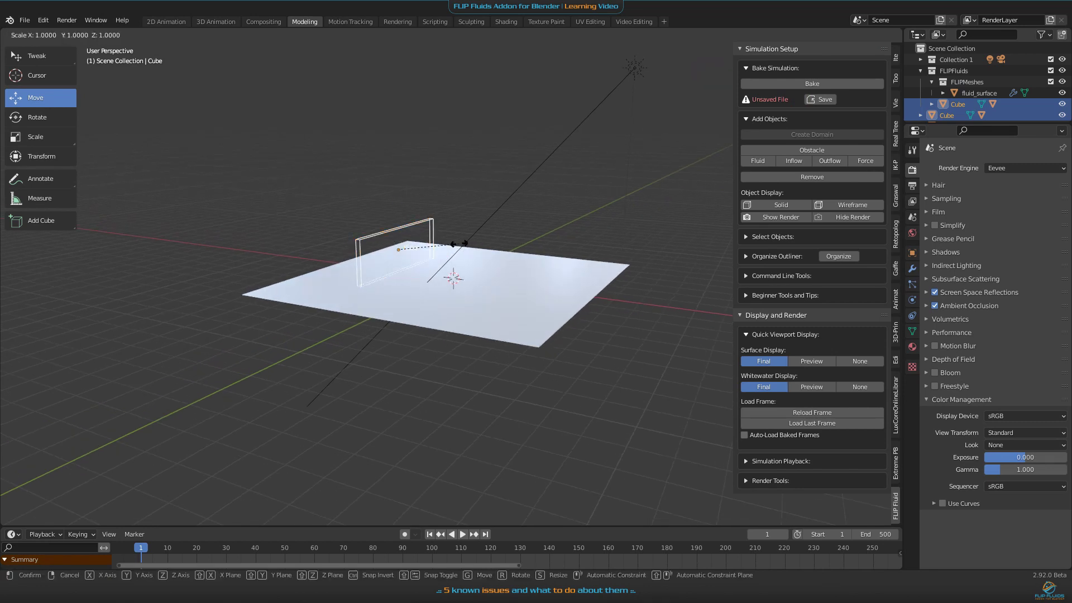
pyautogui.click(439, 259)
pyautogui.moveTo(439, 260); pyautogui.dragTo(506, 262)
pyautogui.scroll(3, 430, 301)
# Add a cube scaled to 0.242, raise it 0.3084 m, and make it a fluid obstacle.
pyautogui.hotkey('shift', 'a')
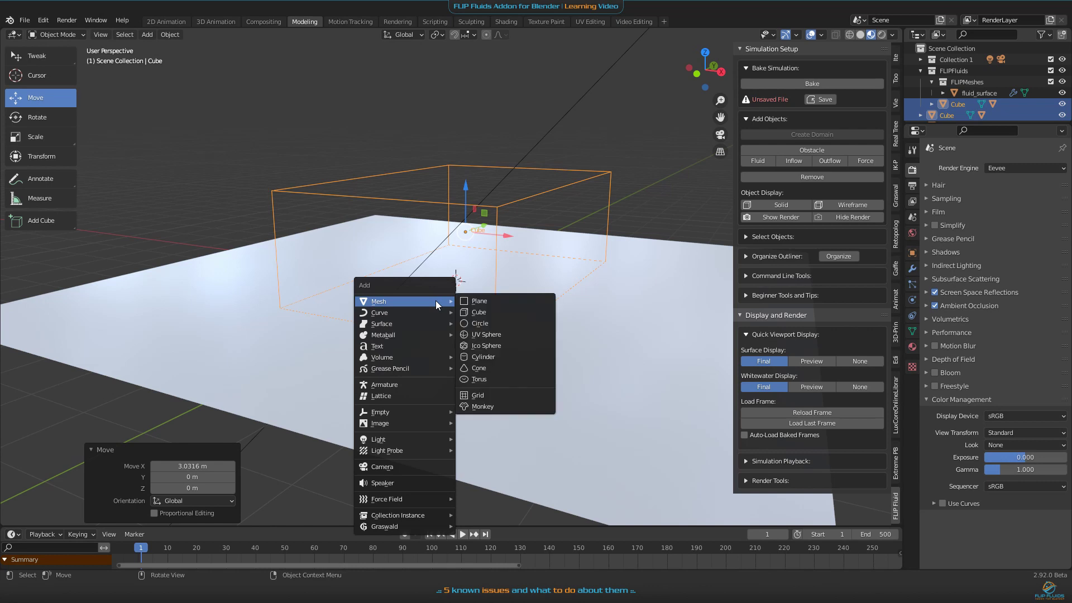
pyautogui.click(480, 303)
pyautogui.hotkey('ctrl', 'shift', 'p')
pyautogui.click(501, 270)
pyautogui.press('s')
pyautogui.click(469, 296)
pyautogui.moveTo(457, 246); pyautogui.dragTo(459, 232)
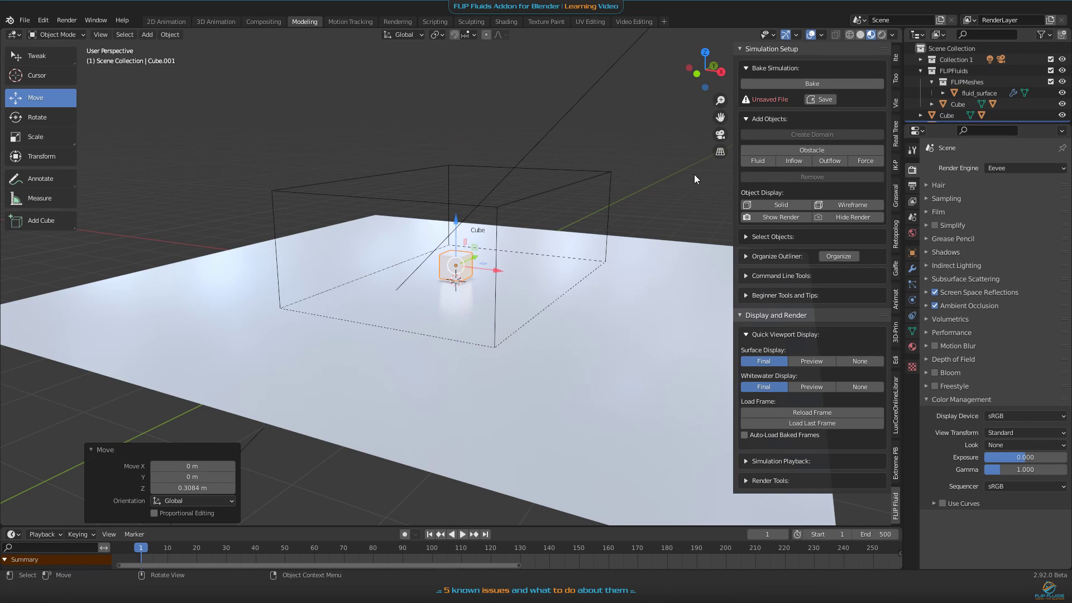
pyautogui.click(798, 149)
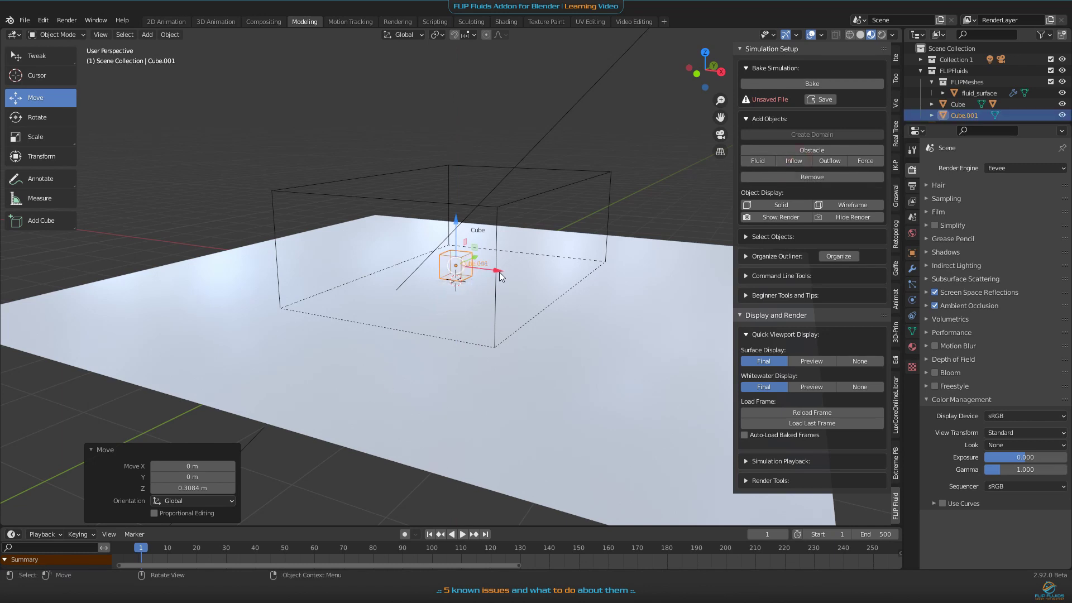
# Shift the obstacle about 1 m left, then add a half-size cube raised 0.59968 m as a fluid outflow.
pyautogui.moveTo(499, 271); pyautogui.dragTo(457, 267)
pyautogui.hotkey('shift', 'a')
pyautogui.moveTo(441, 290)
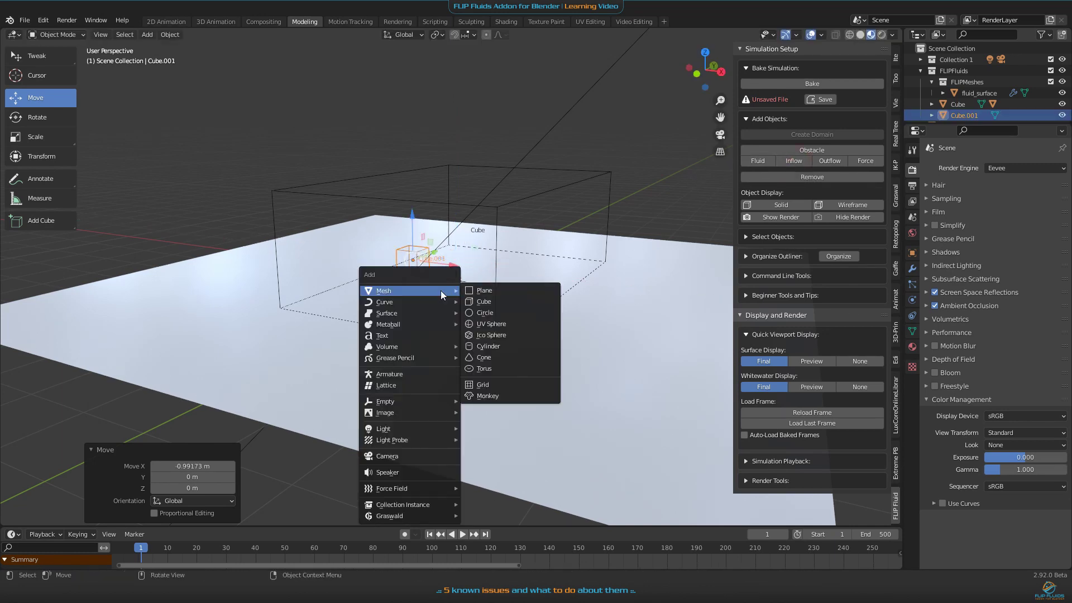
pyautogui.click(486, 301)
pyautogui.moveTo(495, 282); pyautogui.dragTo(591, 288)
pyautogui.press('s')
pyautogui.click(546, 293)
pyautogui.press('g')
pyautogui.press('z')
pyautogui.click(494, 234)
pyautogui.click(817, 159)
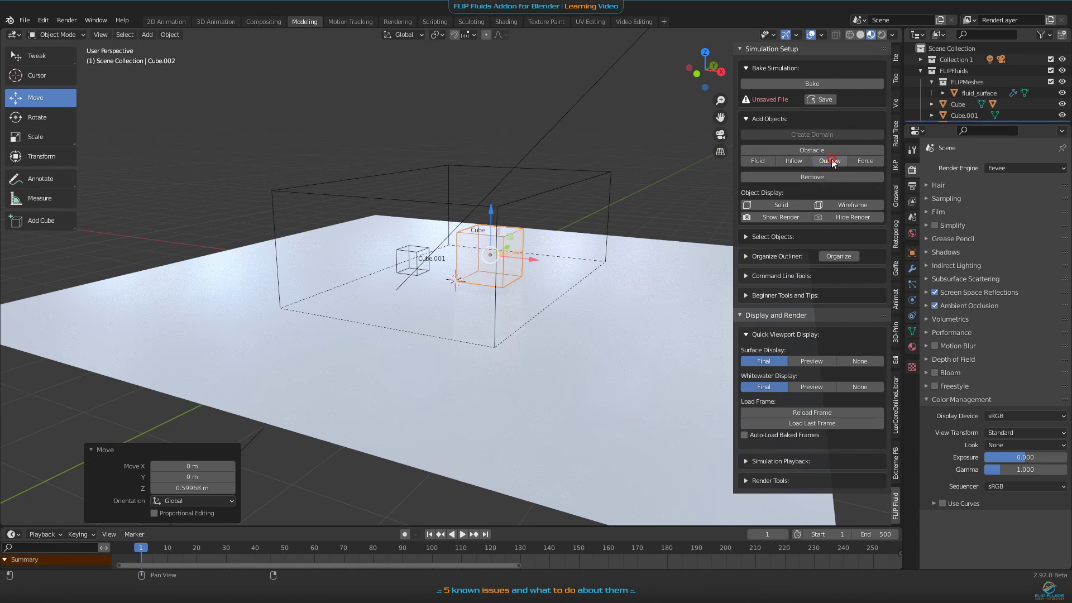
# Adjust the outflow cube's height, toggle its solid/wireframe display, and hide the simulation sidebar.
pyautogui.press('g')
pyautogui.press('z')
pyautogui.click(494, 214)
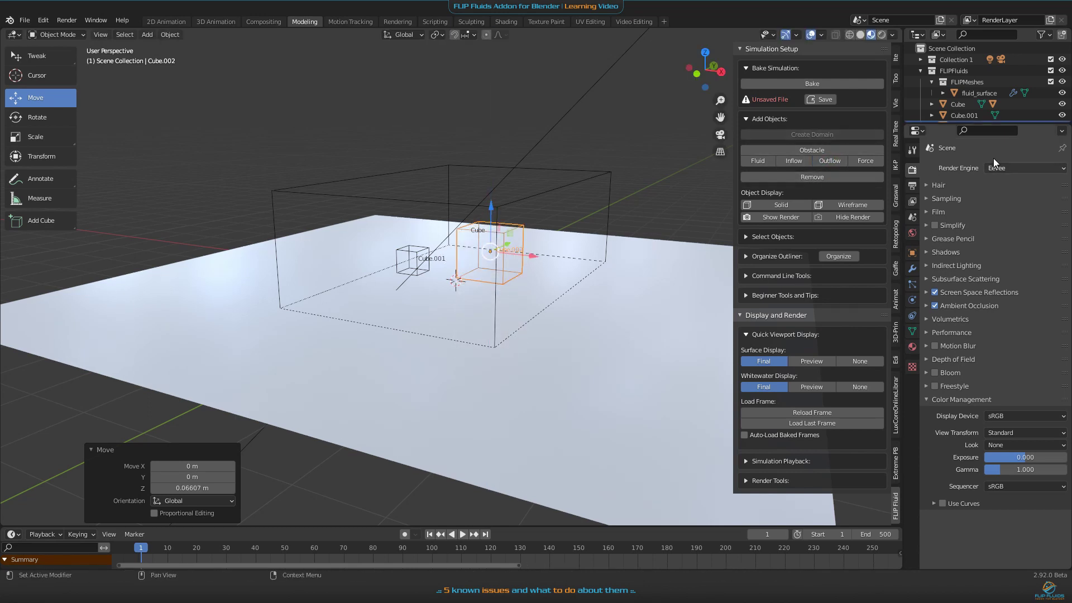
pyautogui.click(777, 205)
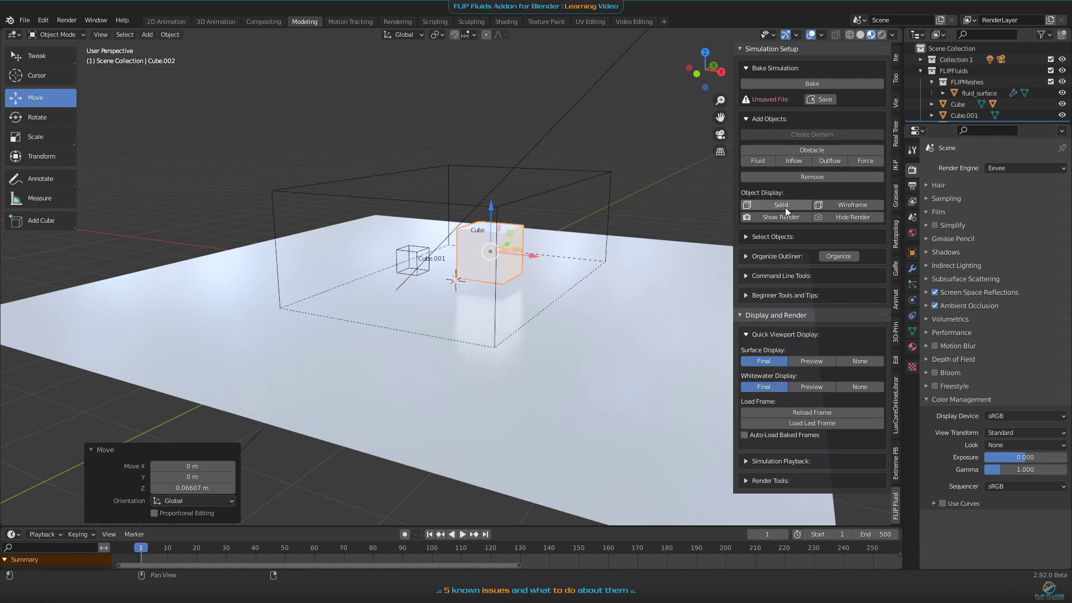
pyautogui.click(846, 206)
pyautogui.scroll(5, 546, 262)
pyautogui.scroll(-5, 545, 263)
pyautogui.moveTo(555, 267)
pyautogui.mouseDown(button='middle')
pyautogui.moveTo(468, 269)
pyautogui.moveTo(580, 254)
pyautogui.moveTo(560, 262)
pyautogui.mouseUp(button='middle')
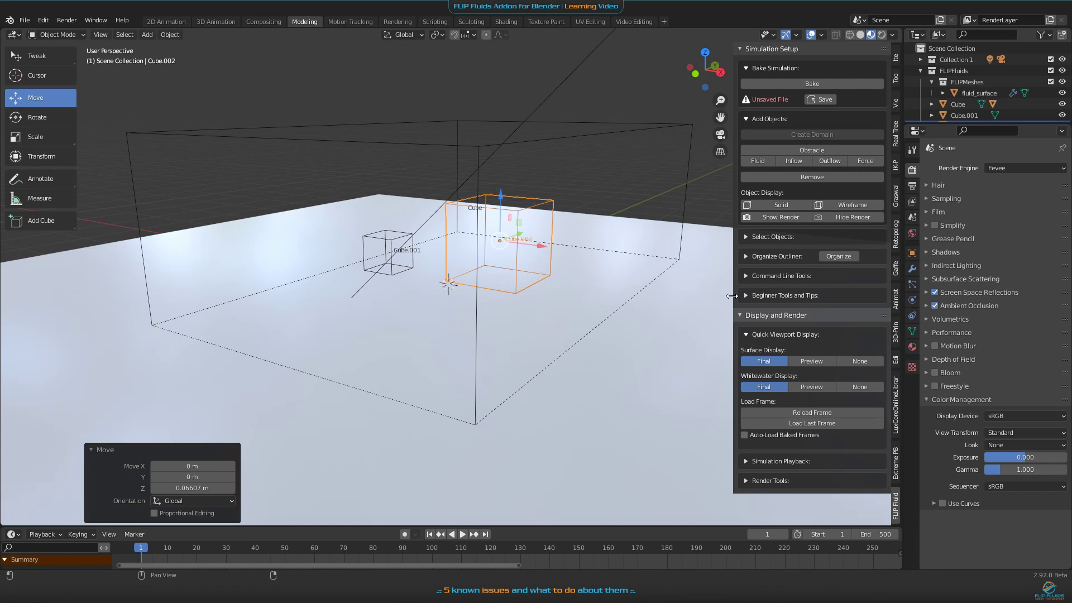
pyautogui.moveTo(732, 296); pyautogui.dragTo(1039, 253)
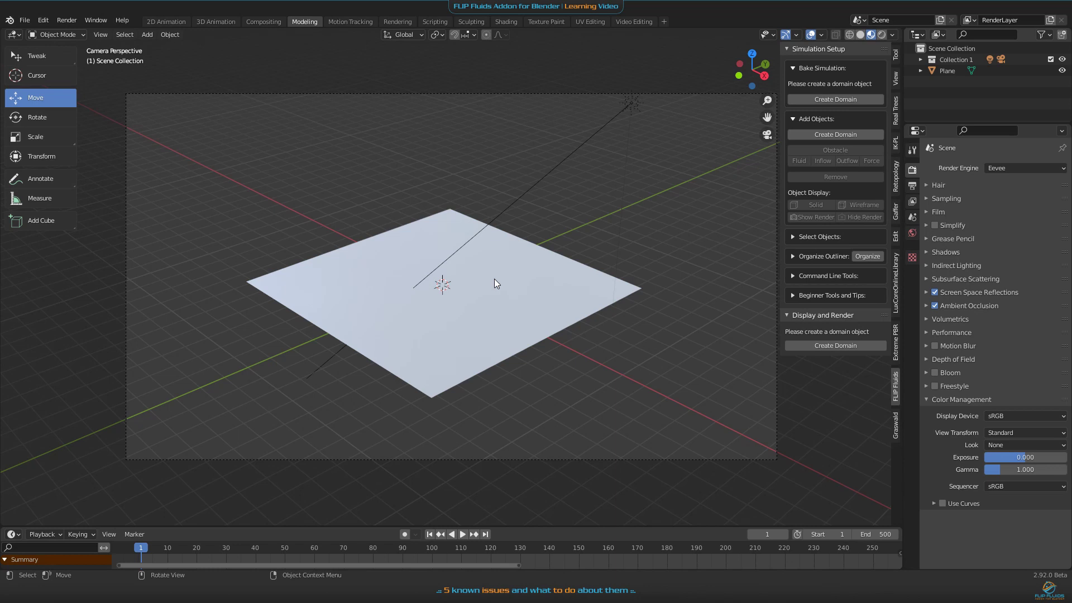
# Add a cube scaled to 0.818, lift it 0.86058 m, make it a FLIP inflow, and show its physics settings.
pyautogui.hotkey('shift', 'a')
pyautogui.moveTo(491, 279)
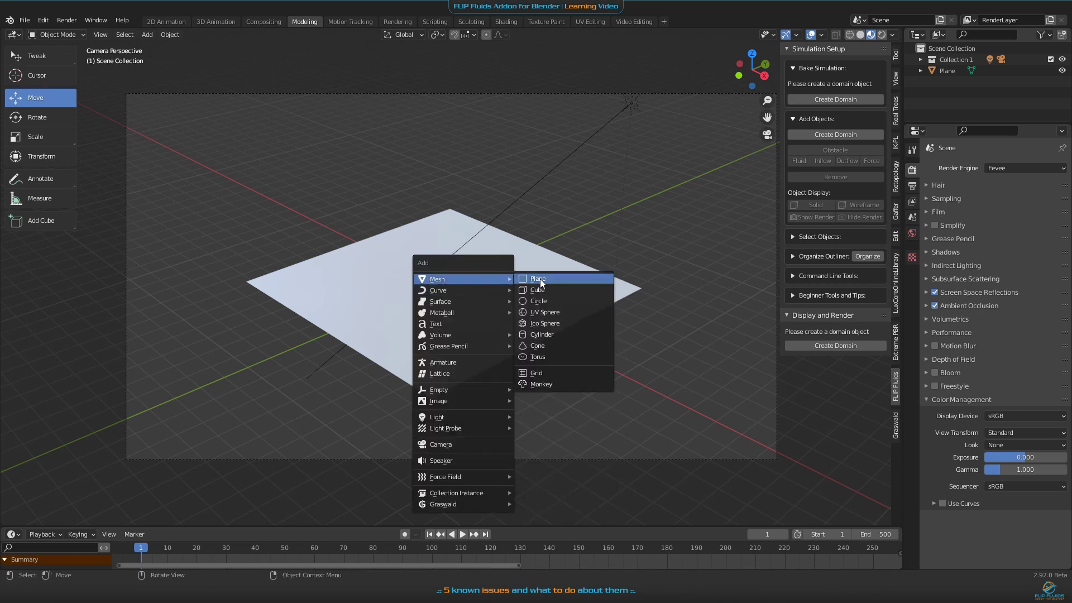
pyautogui.click(537, 290)
pyautogui.press('s')
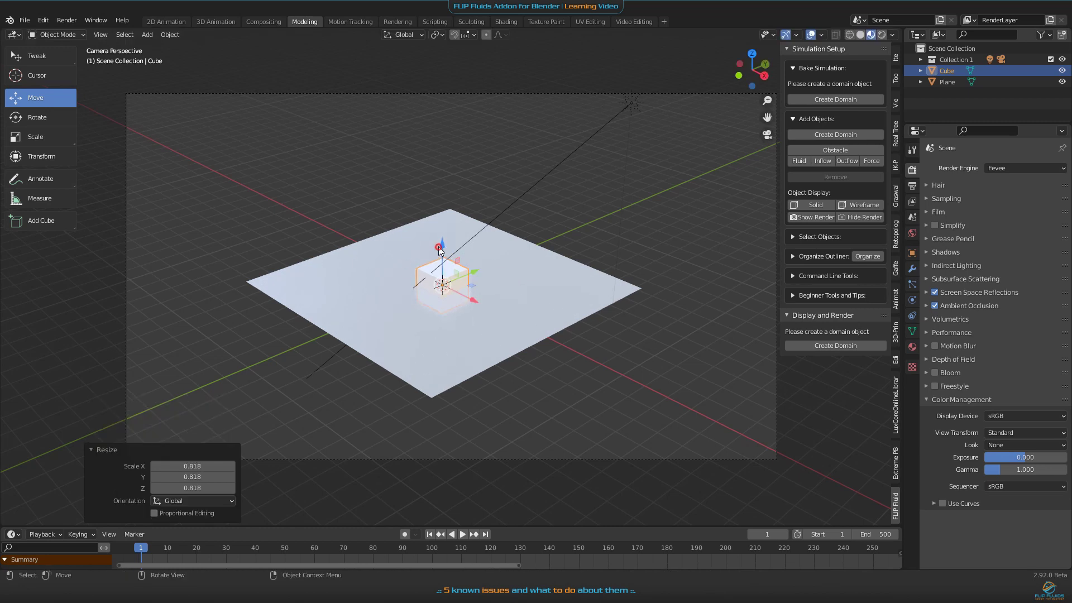
pyautogui.click(441, 240)
pyautogui.moveTo(441, 245); pyautogui.dragTo(442, 226)
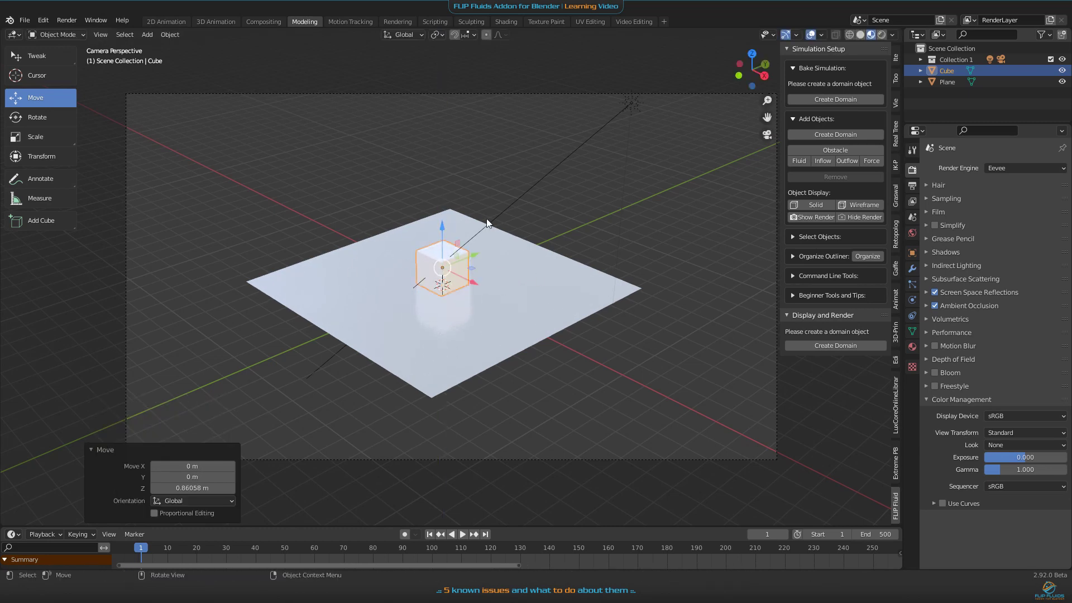
pyautogui.click(816, 161)
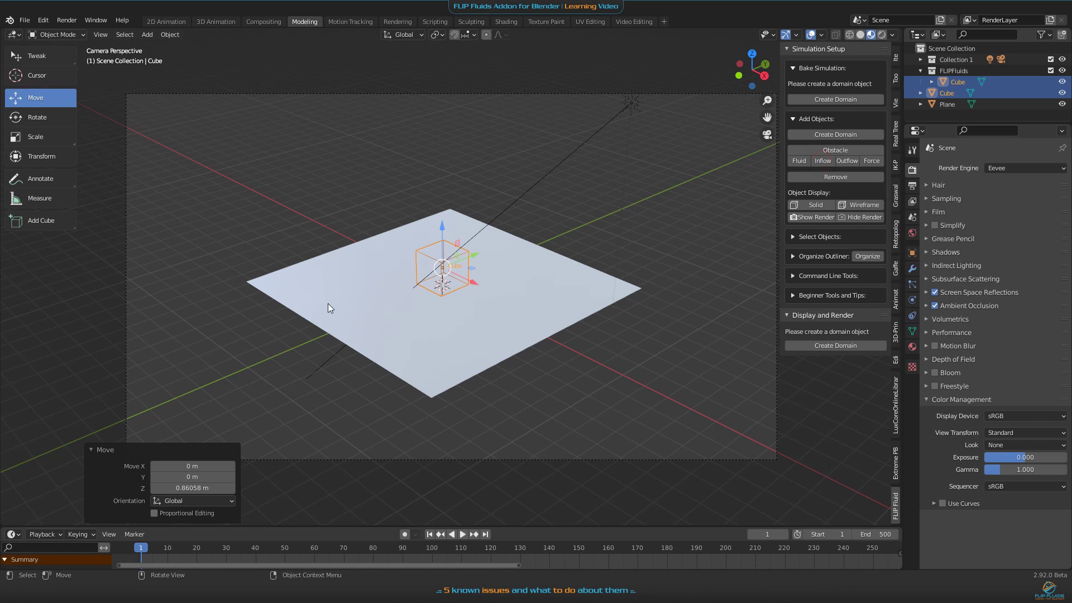
pyautogui.click(912, 301)
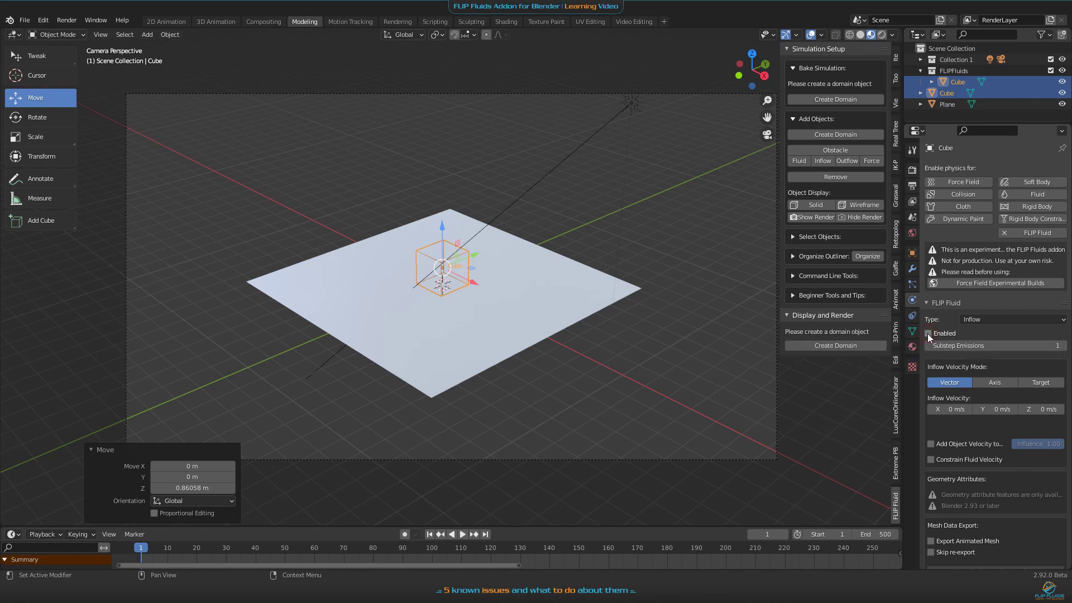
# Turn the inflow's Enabled option off and keyframe it at frame 1, stepping between frames 1 and 2.
pyautogui.click(928, 333)
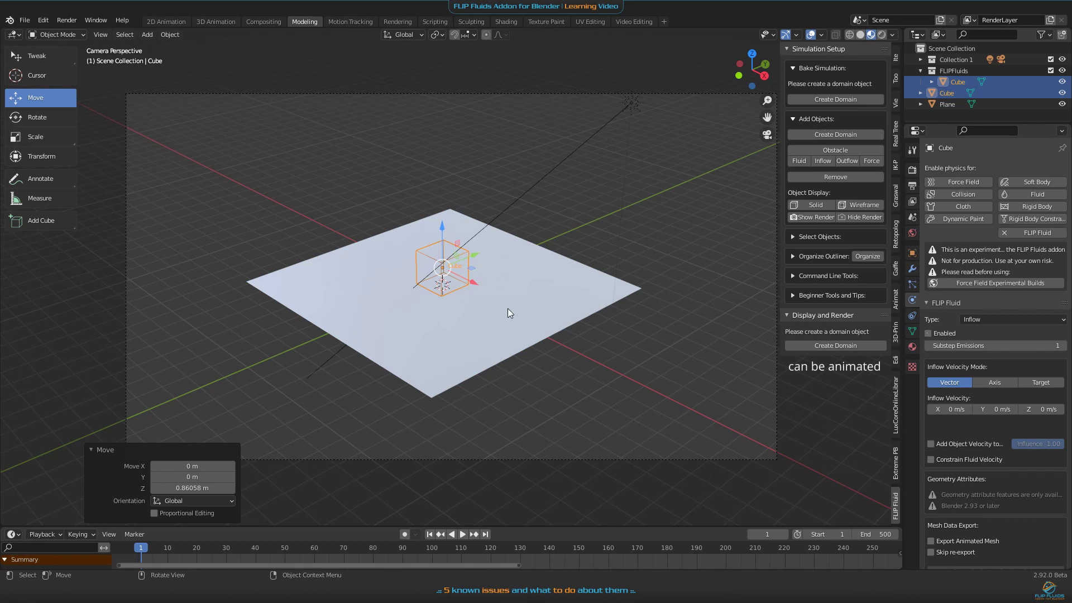
pyautogui.click(929, 334)
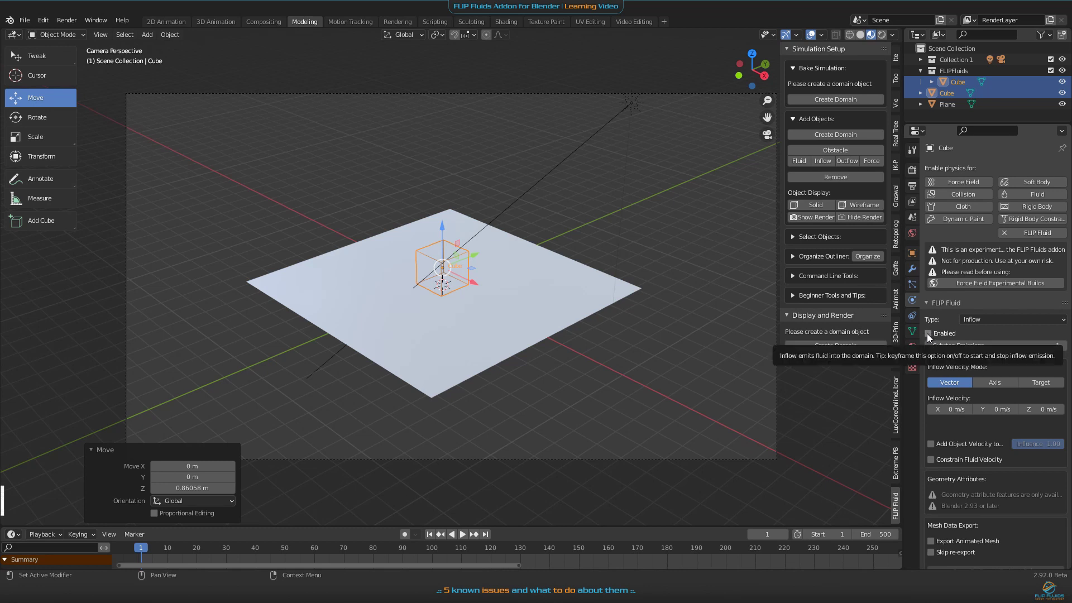
pyautogui.press('i')
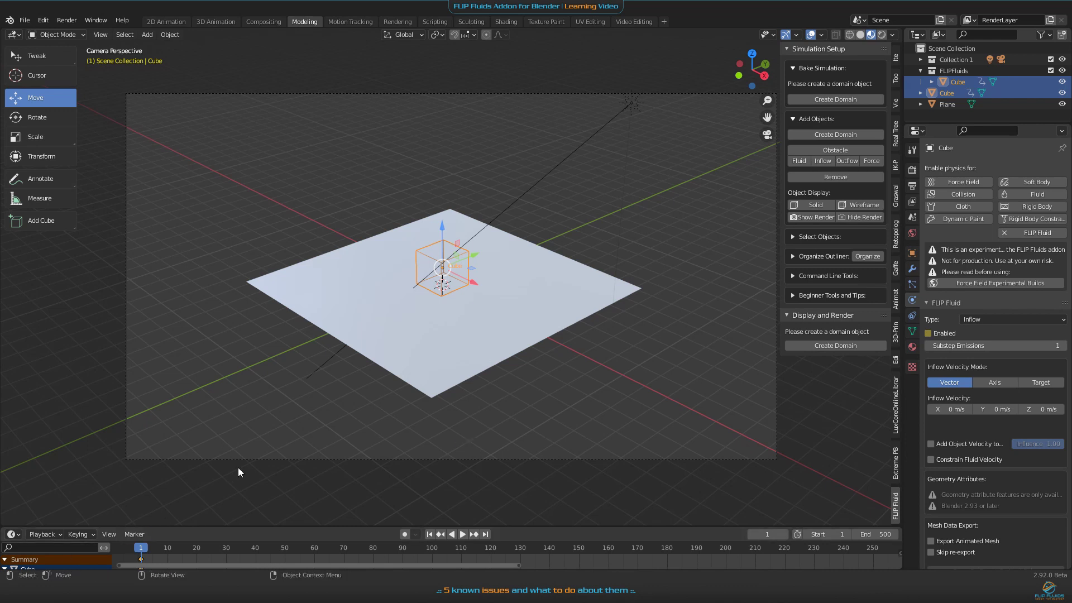
pyautogui.press('Right')
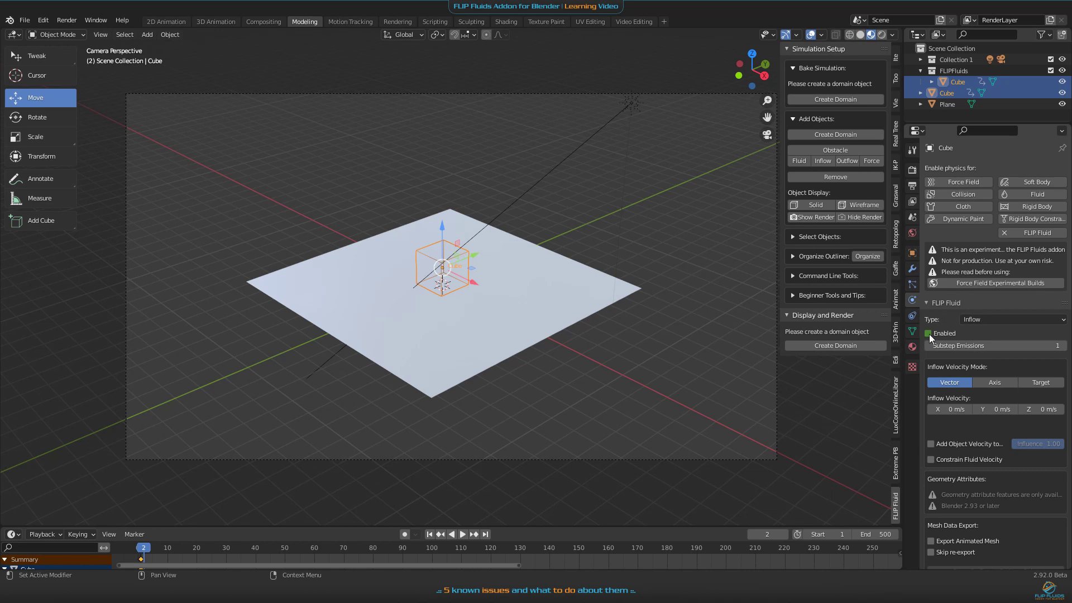
pyautogui.press('Left')
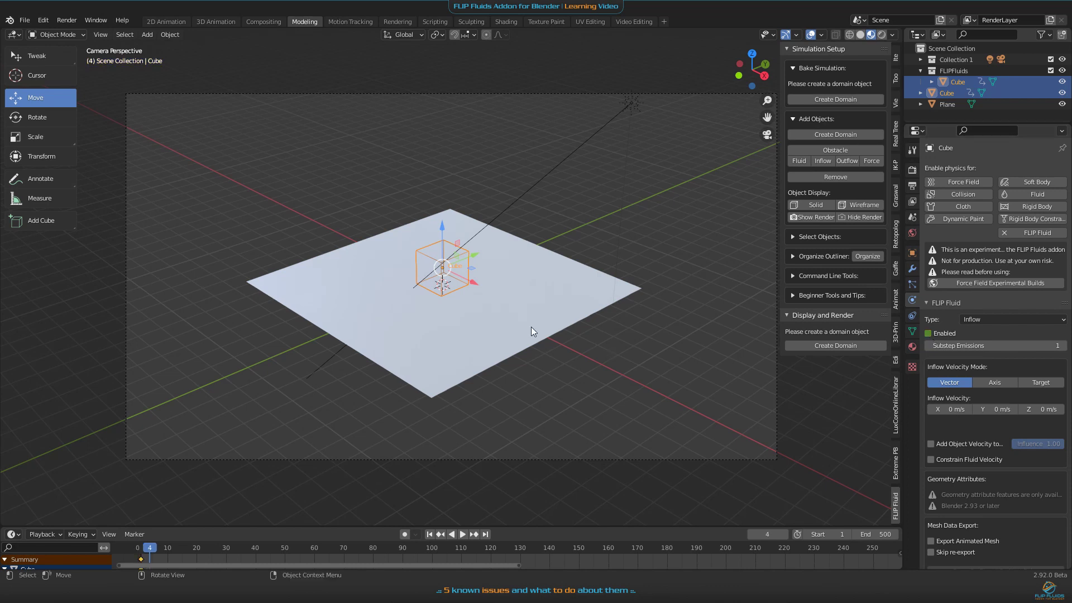
# Delete the inflow cube.
pyautogui.press('x')
pyautogui.click(521, 250)
pyautogui.scroll(2, 490, 281)
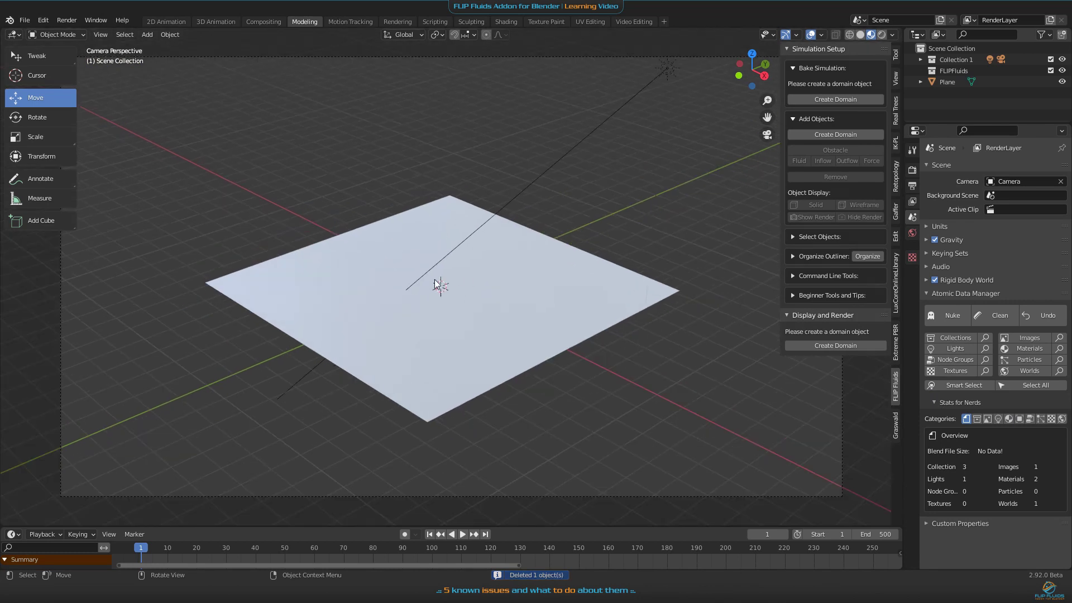
# Add a UV sphere scaled to 0.795 and raised about 0.83 m above the plane.
pyautogui.hotkey('shift', 'a')
pyautogui.moveTo(383, 292)
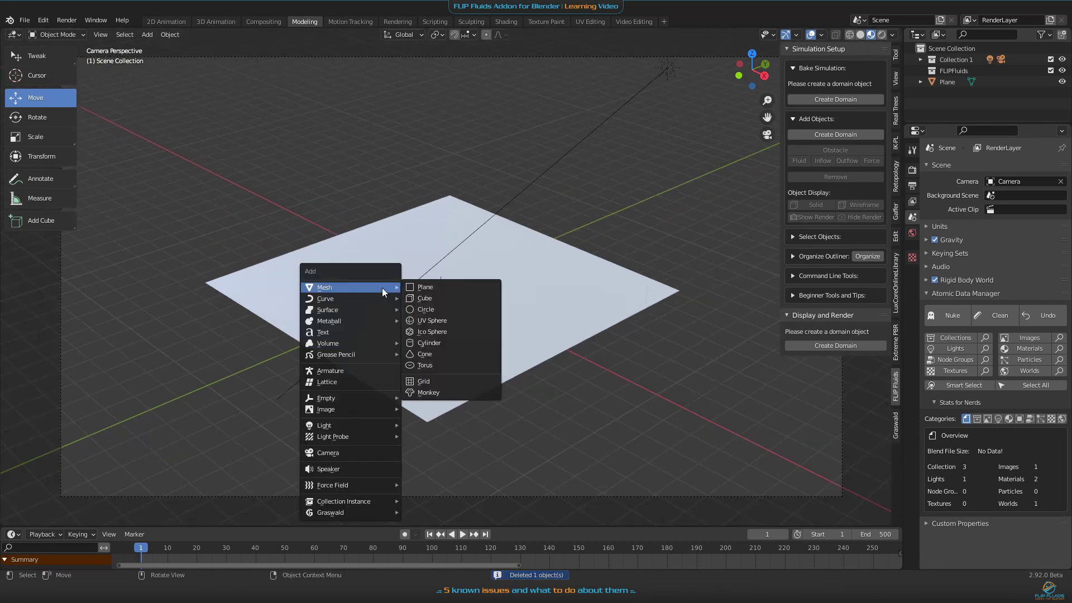
pyautogui.click(440, 321)
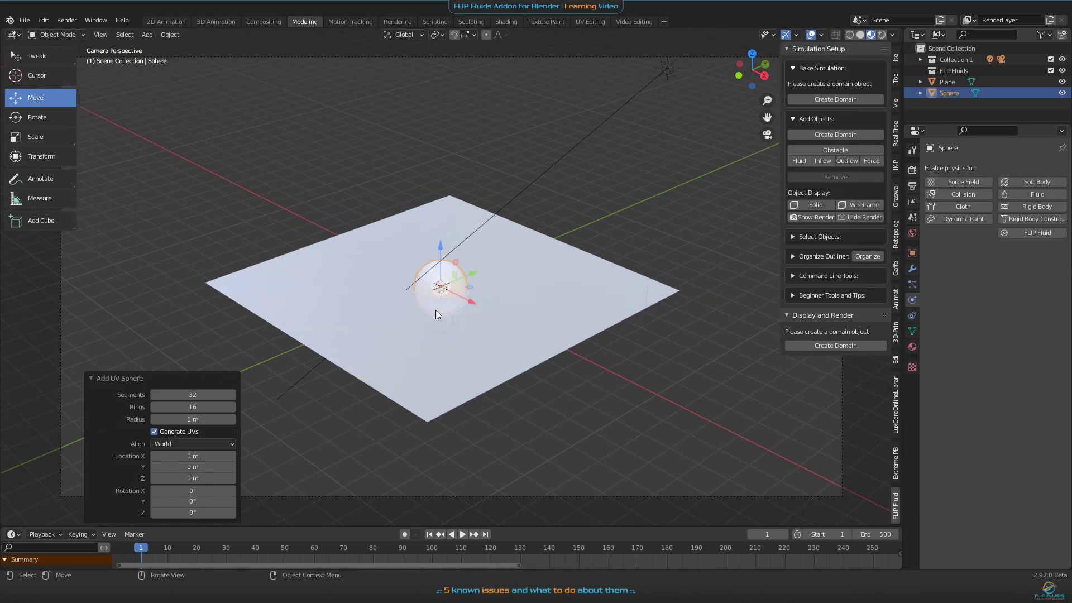
pyautogui.press('s')
pyautogui.click(500, 258)
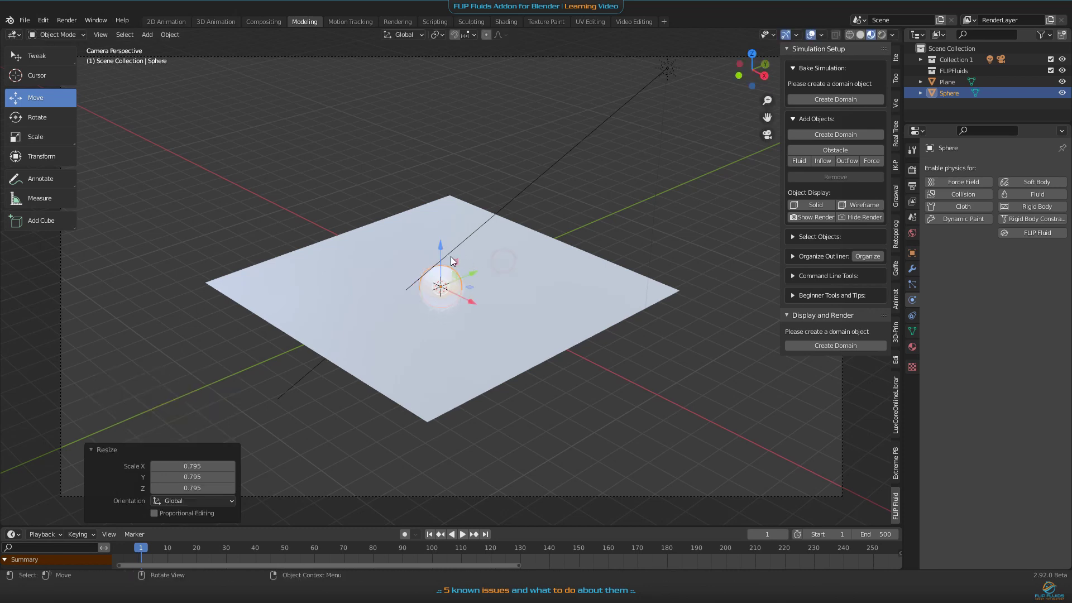
pyautogui.press('g')
pyautogui.press('z')
pyautogui.click(434, 225)
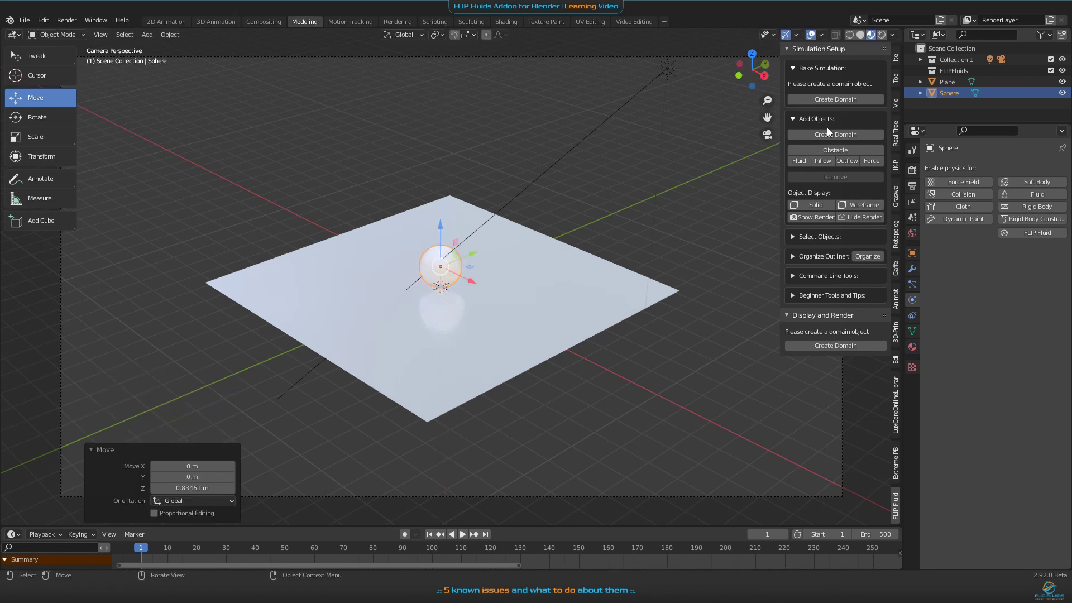
# Make the sphere an inflow, move it to Y -2.6283 m, and set its Z inflow velocity to 7 m/s.
pyautogui.click(823, 160)
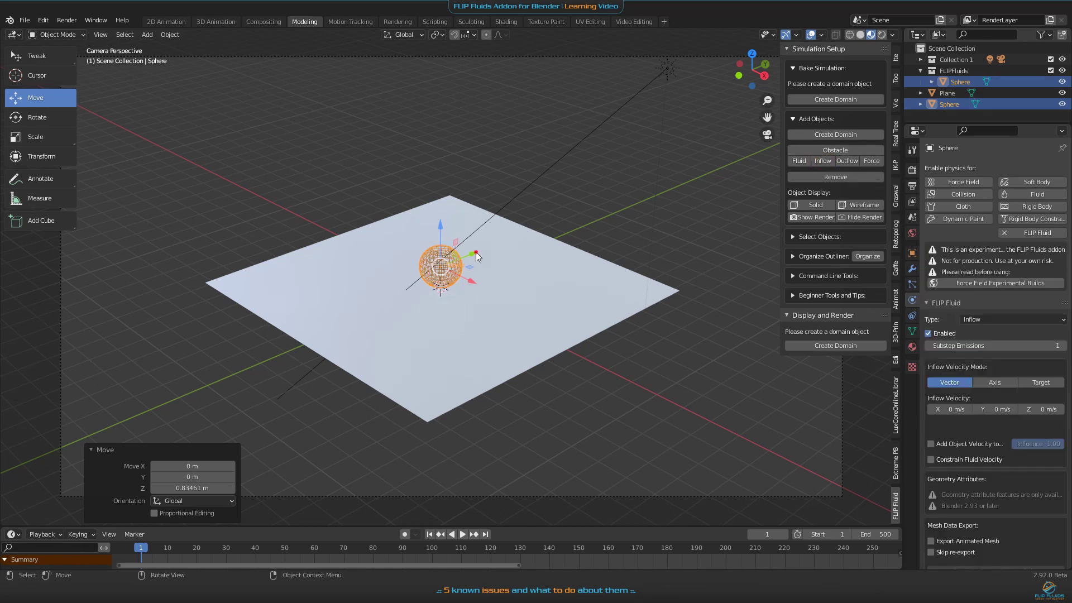
pyautogui.moveTo(474, 254); pyautogui.dragTo(412, 295)
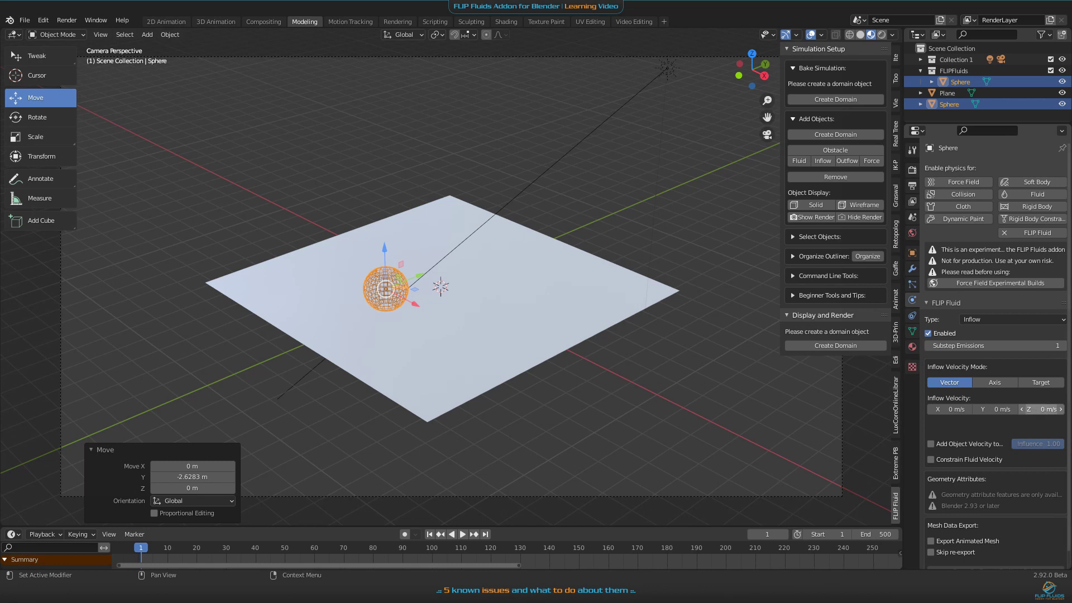
pyautogui.click(1049, 409)
pyautogui.write('7')
pyautogui.press('Return')
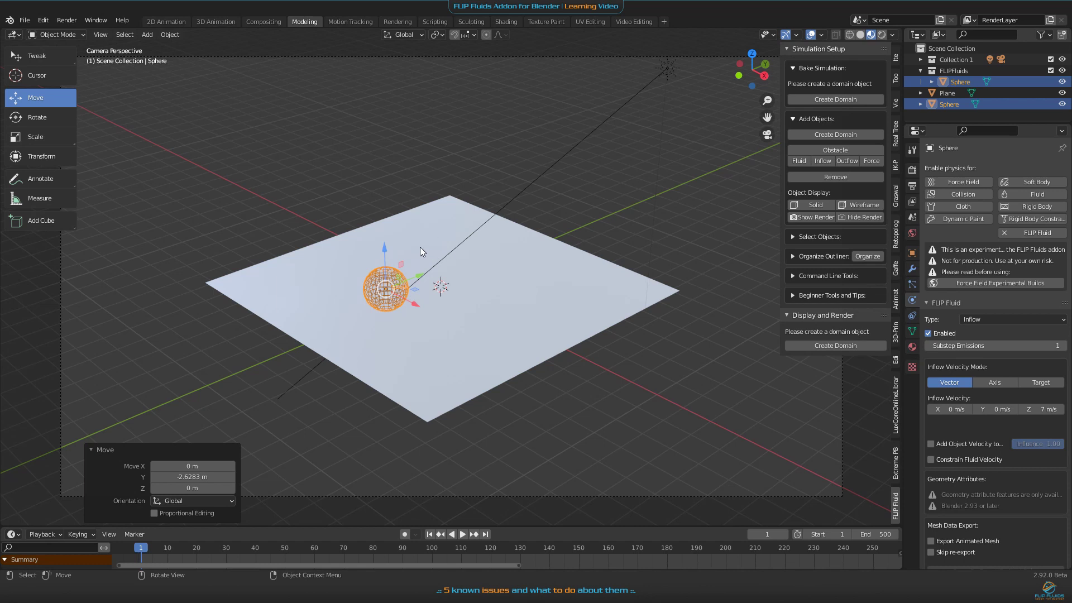
# Move the sphere again with the move constrained to the Y axis.
pyautogui.press('g')
pyautogui.press('x')
pyautogui.press('y')
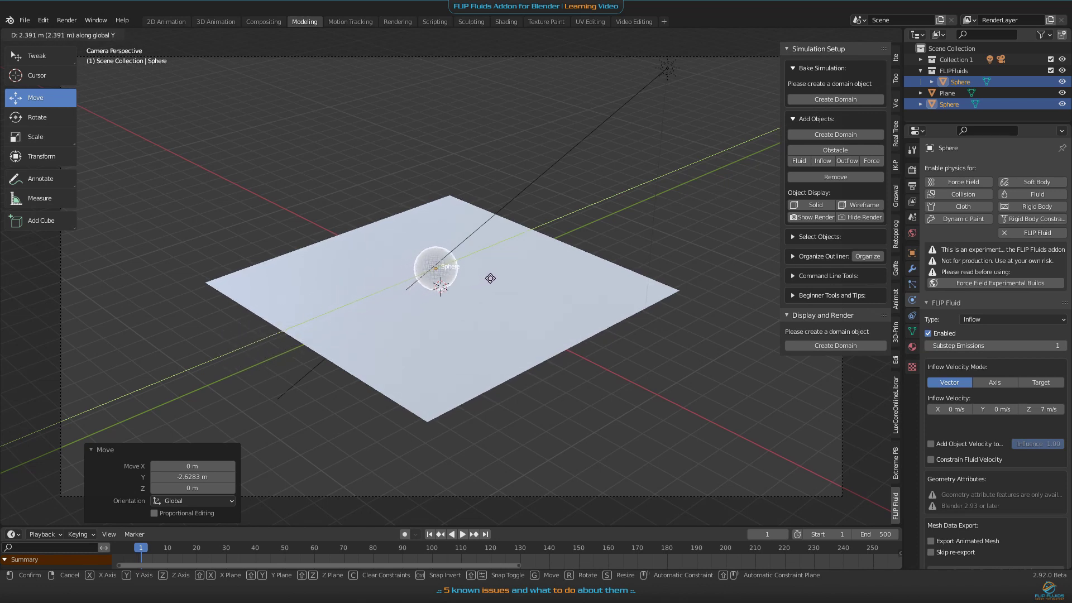
pyautogui.click(390, 331)
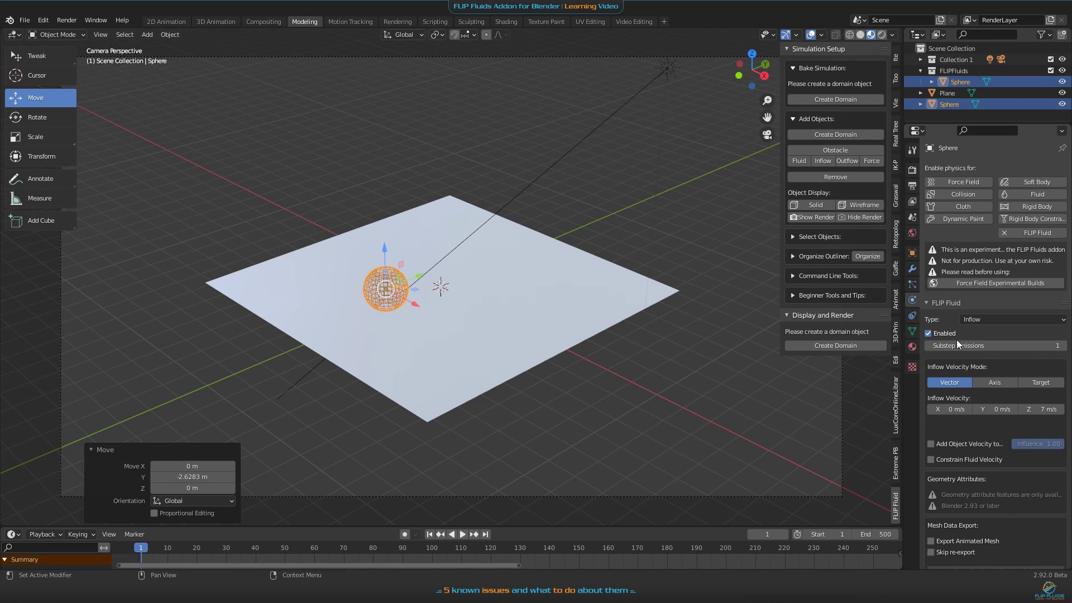
# Keyframe the inflow as enabled at frames 1 and 10, enlarge the timeline, and play back.
pyautogui.press('i')
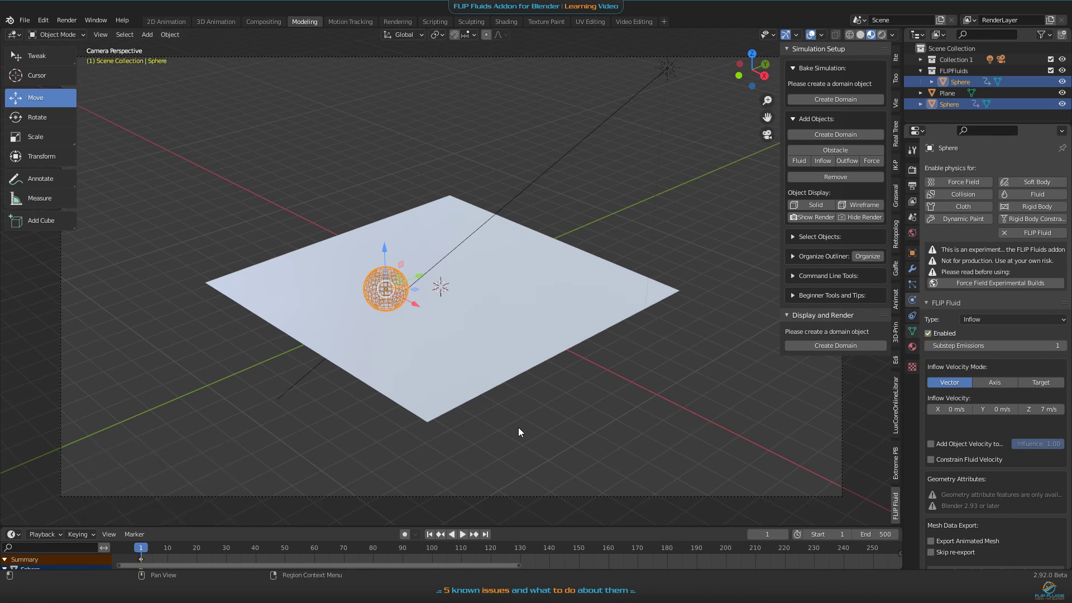
pyautogui.click(167, 547)
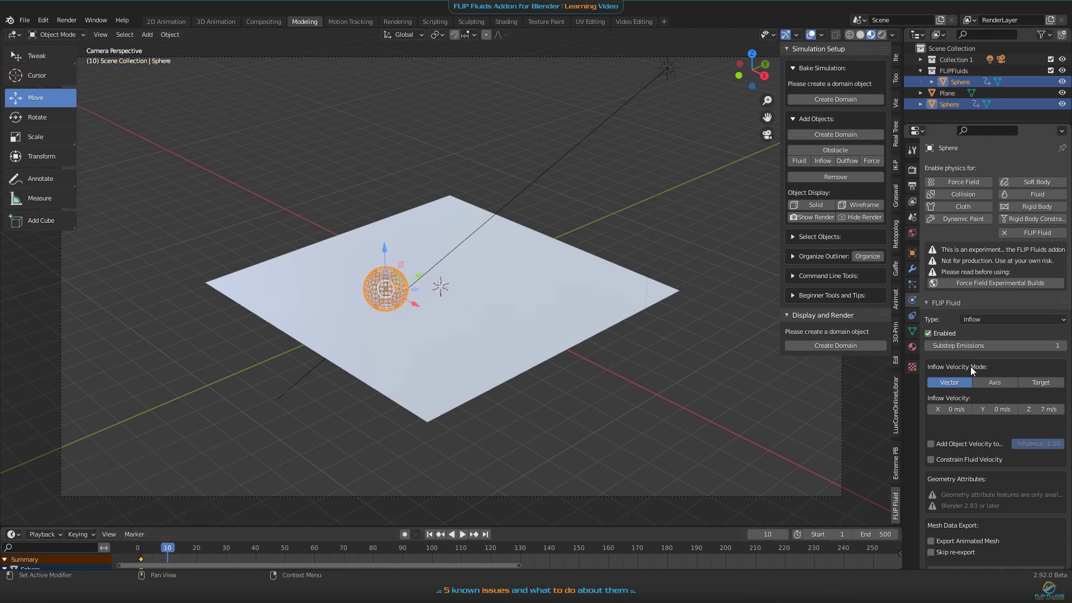
pyautogui.press('i')
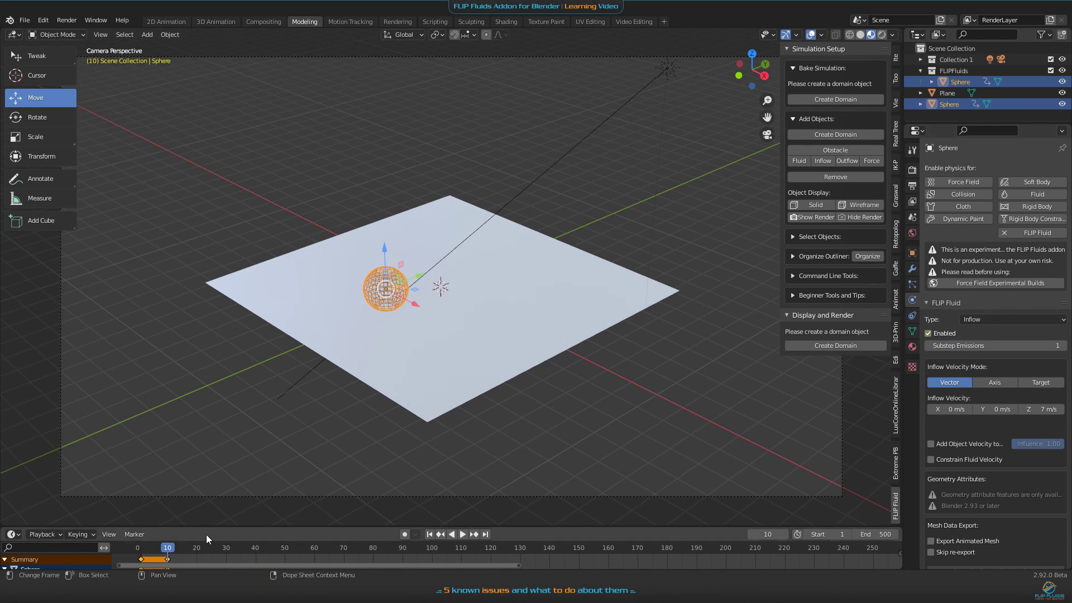
pyautogui.moveTo(206, 528); pyautogui.dragTo(139, 512)
pyautogui.press('space')
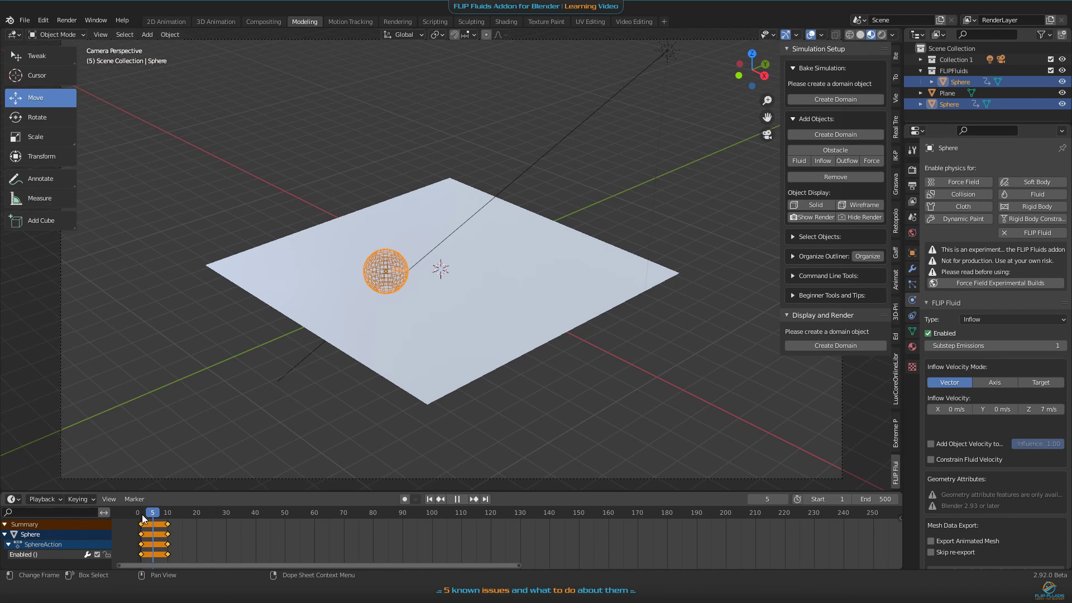
pyautogui.press('space')
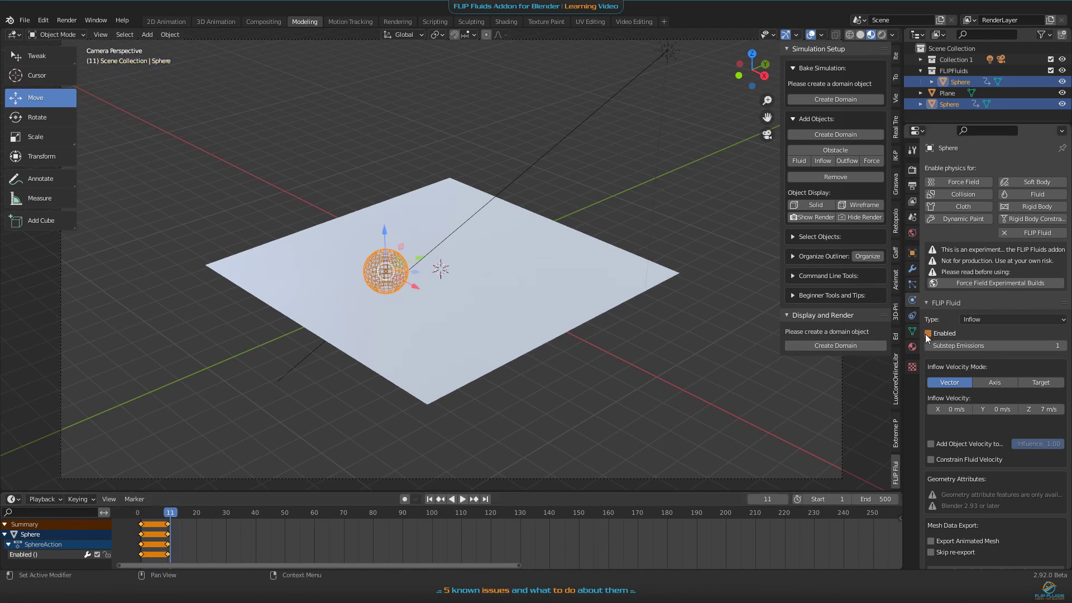
# Keyframe the inflow as disabled at frames 11 and 20, check frame 14, and replay.
pyautogui.press('i')
pyautogui.click(196, 512)
pyautogui.press('i')
pyautogui.click(197, 517)
pyautogui.moveTo(196, 517); pyautogui.dragTo(149, 515)
pyautogui.press('space')
pyautogui.press('space')
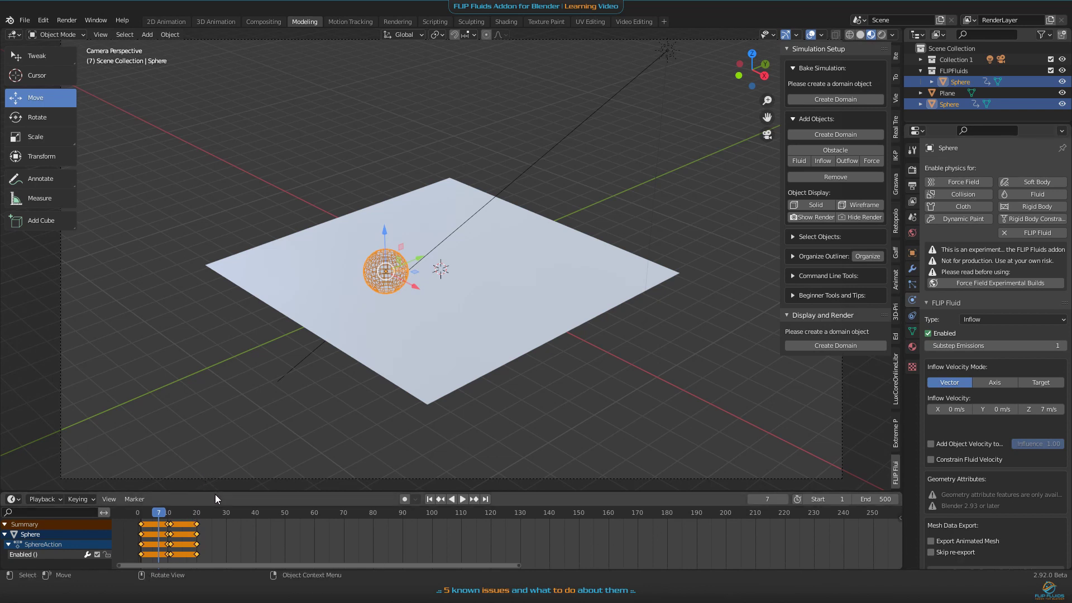
# Switch the animation editor to the Graph Editor, enlarge it, and zoom in on the early frames.
pyautogui.moveTo(215, 493); pyautogui.dragTo(111, 468)
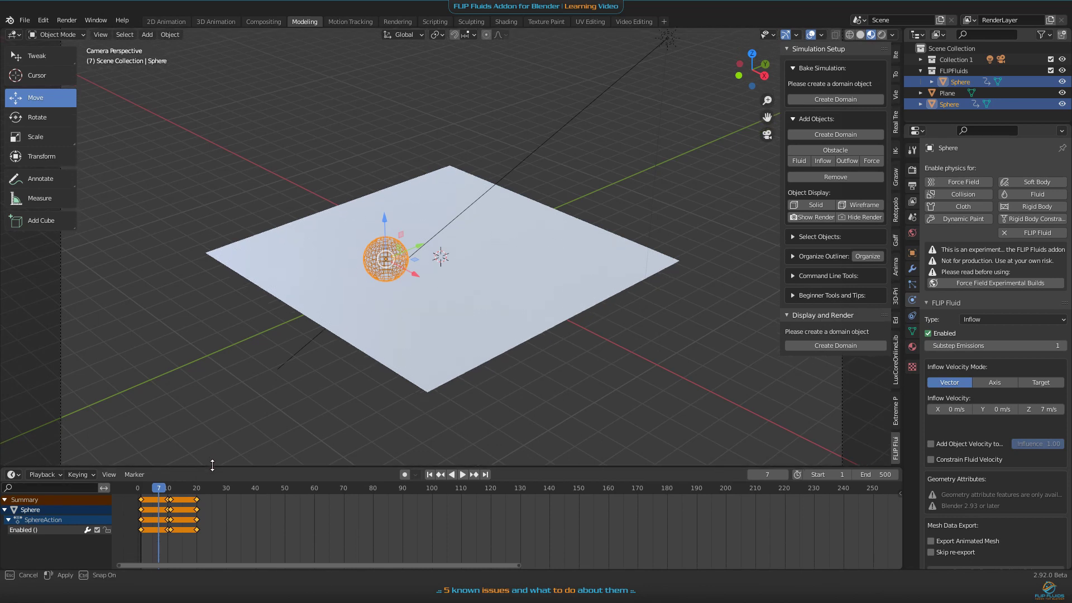
pyautogui.click(17, 475)
pyautogui.click(16, 477)
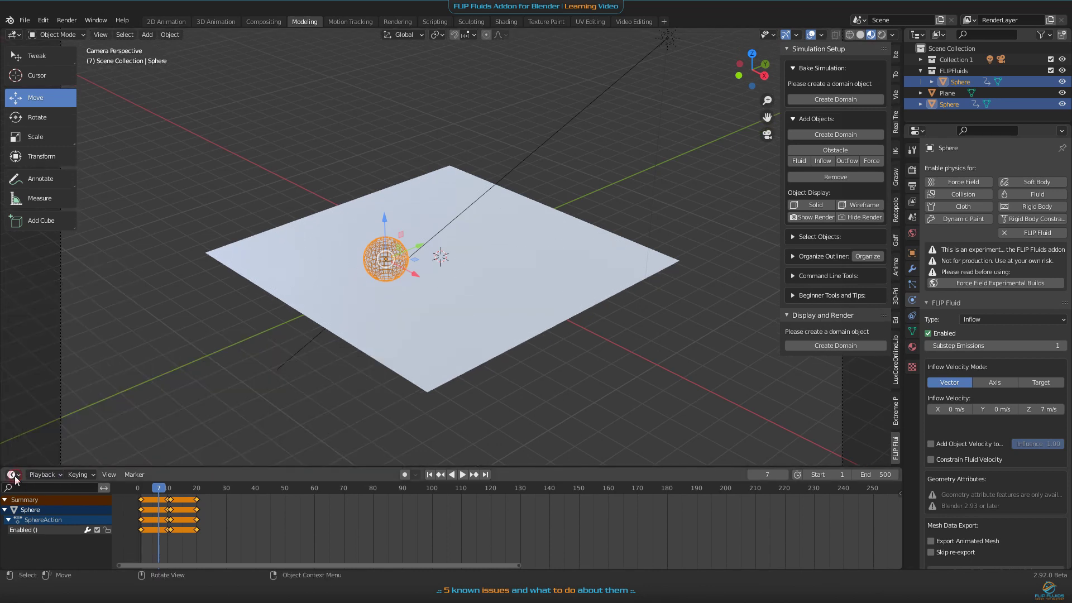
pyautogui.click(15, 477)
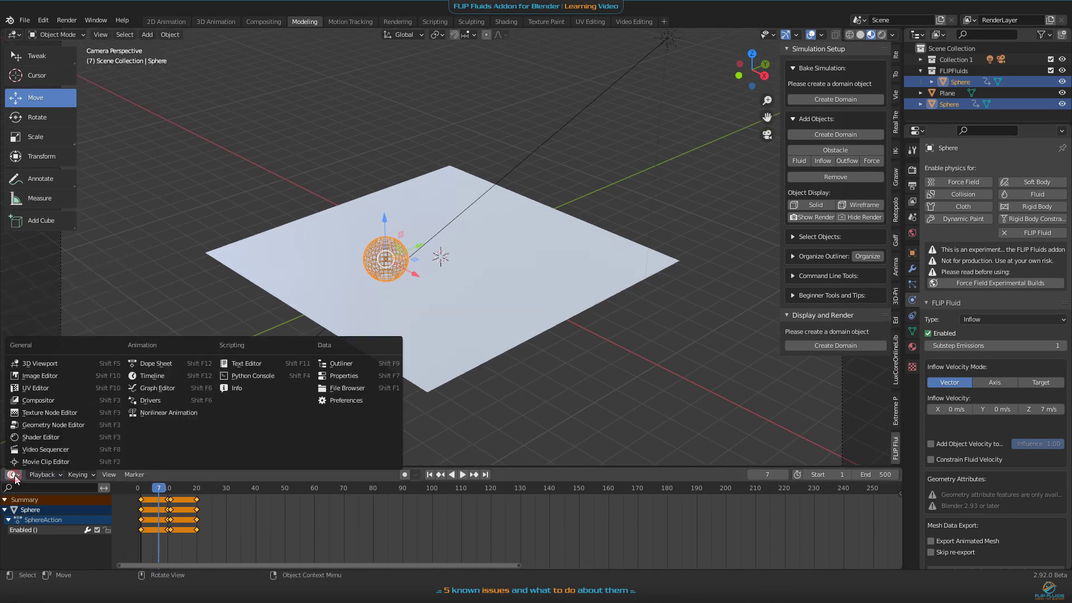
pyautogui.click(159, 392)
pyautogui.moveTo(331, 468); pyautogui.dragTo(330, 386)
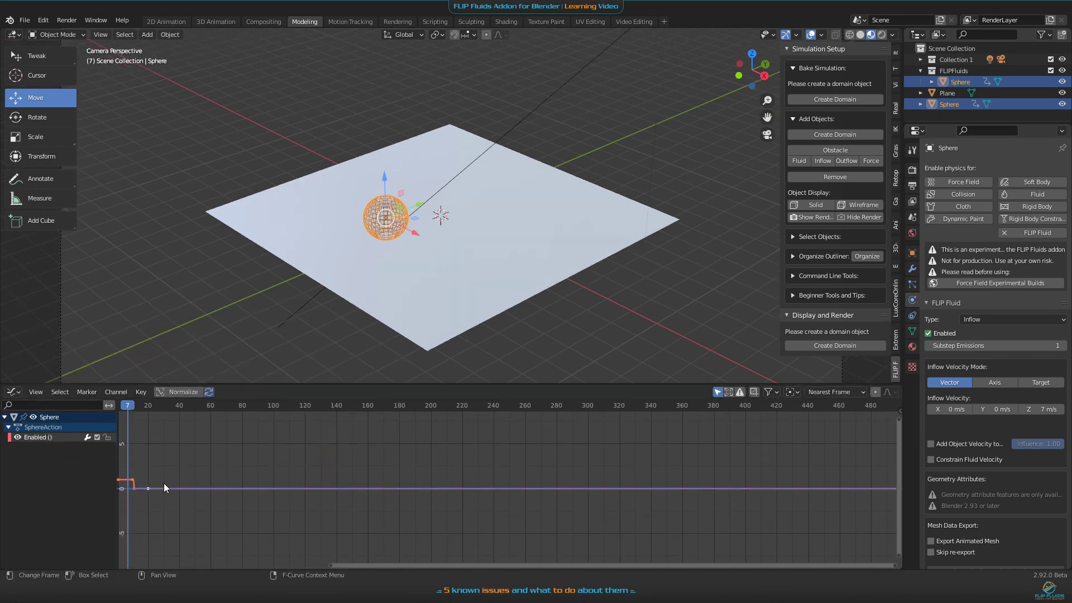
pyautogui.keyDown('ctrl'); pyautogui.moveTo(233, 504); pyautogui.dragTo(665, 494, button='middle'); pyautogui.keyUp('ctrl')
pyautogui.scroll(4, 427, 488)
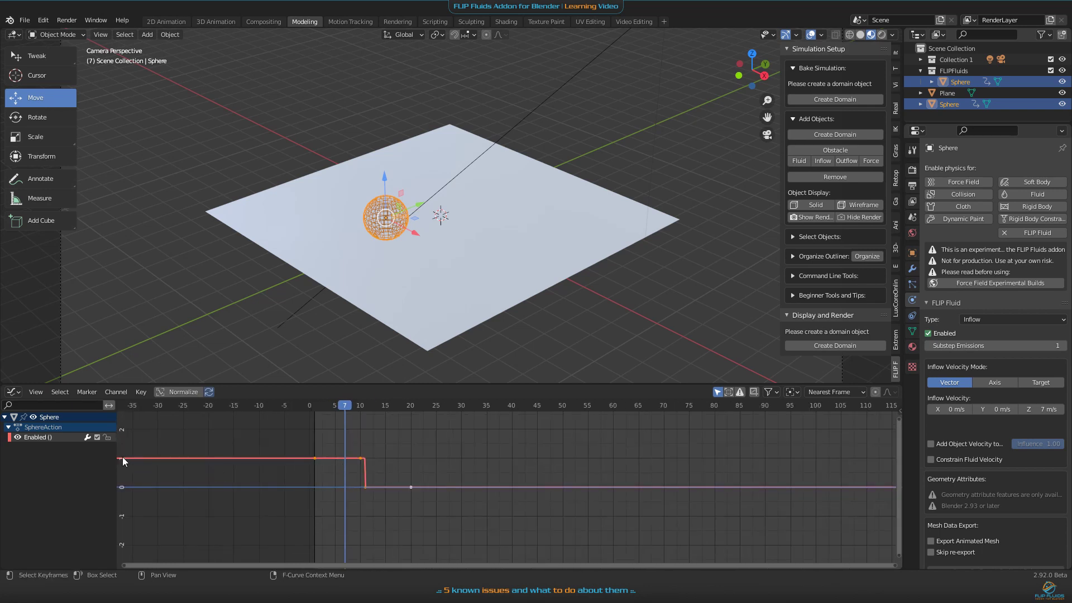
pyautogui.moveTo(346, 411); pyautogui.dragTo(340, 443)
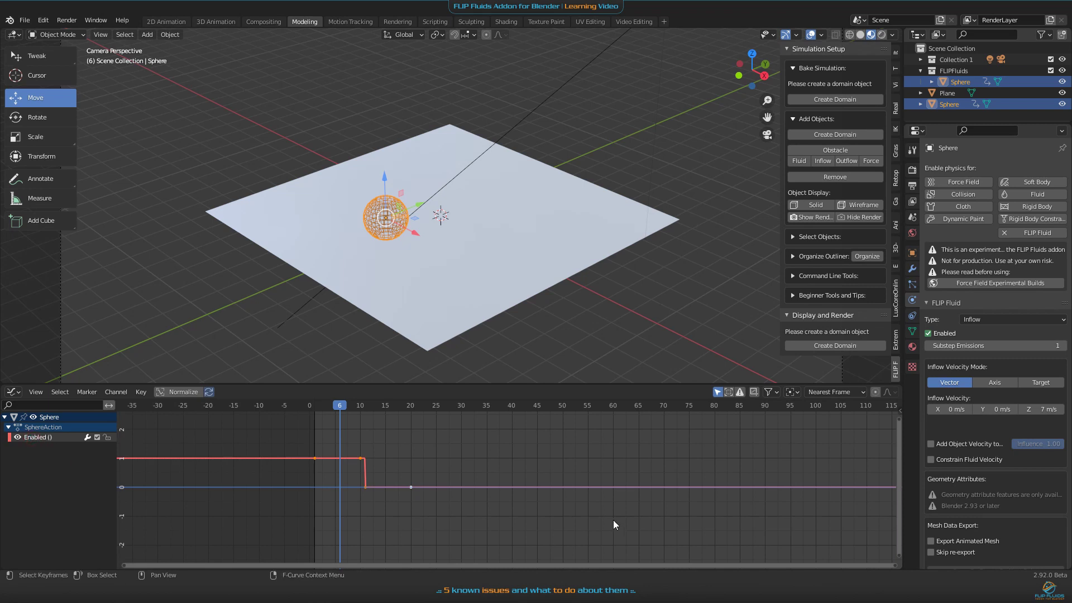
# Add a Cycles modifier to the Enabled curve from the sidebar's Modifiers tab.
pyautogui.press('n')
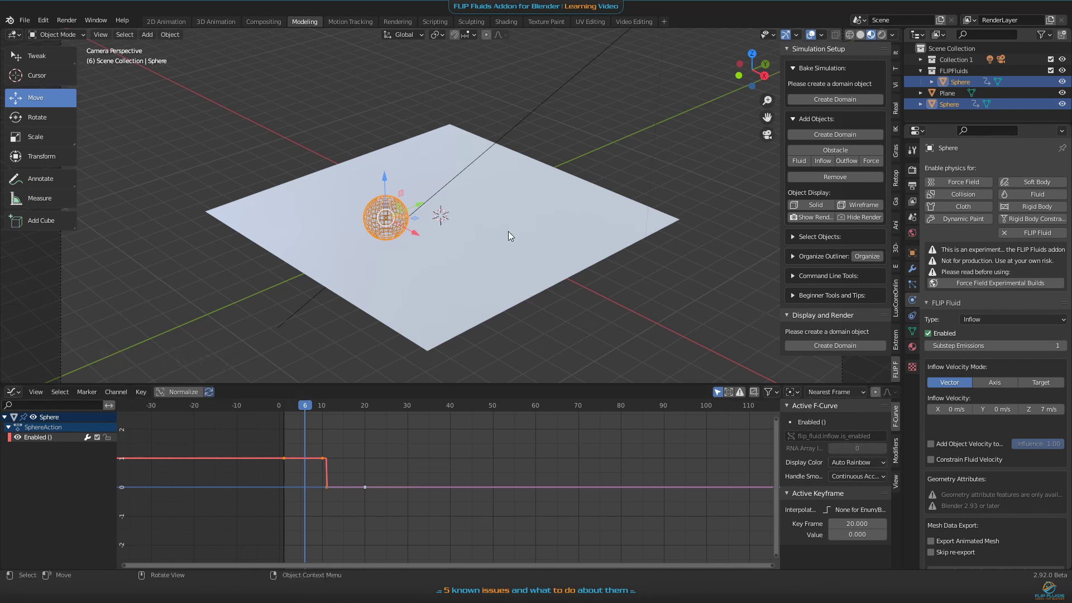
pyautogui.press('n')
pyautogui.press('n')
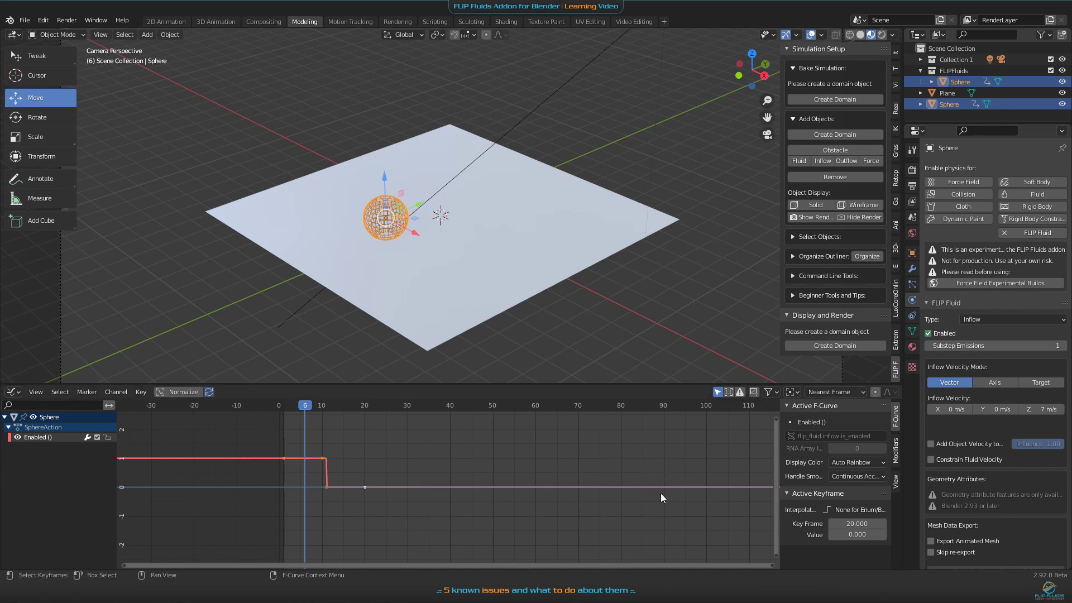
pyautogui.press('n')
pyautogui.press('n')
pyautogui.click(895, 455)
pyautogui.click(815, 423)
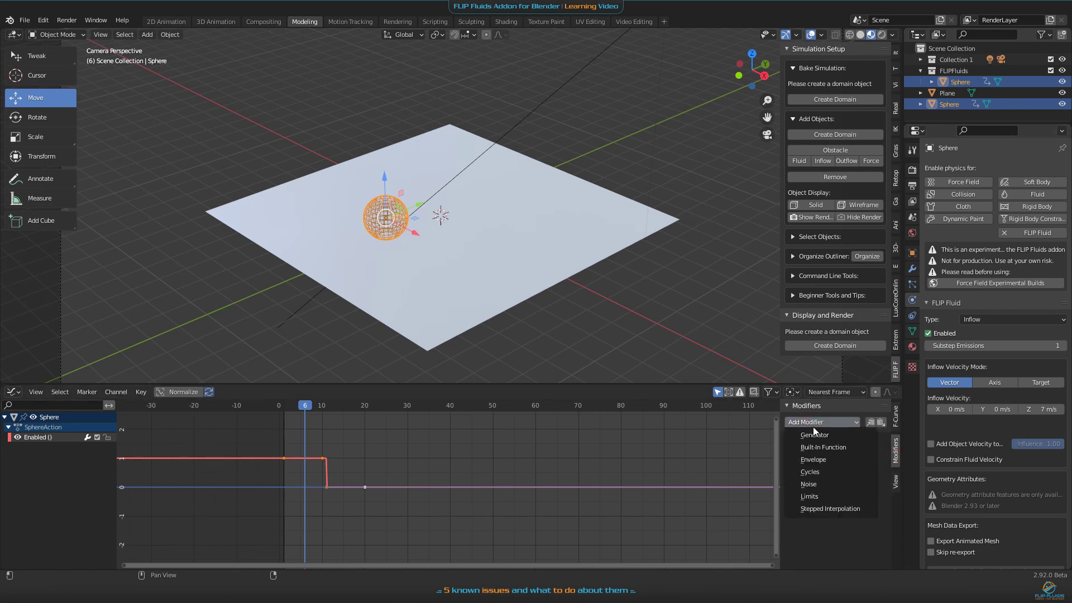
pyautogui.click(810, 470)
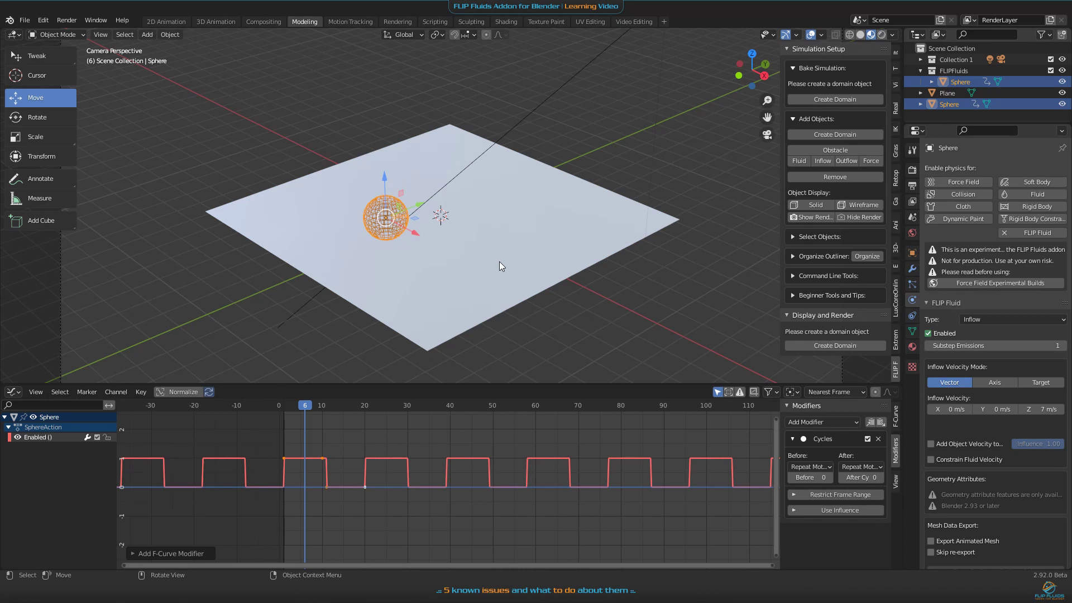
# Duplicate the inflow sphere and place the copy 2.3063 m along Y.
pyautogui.hotkey('shift', 'd')
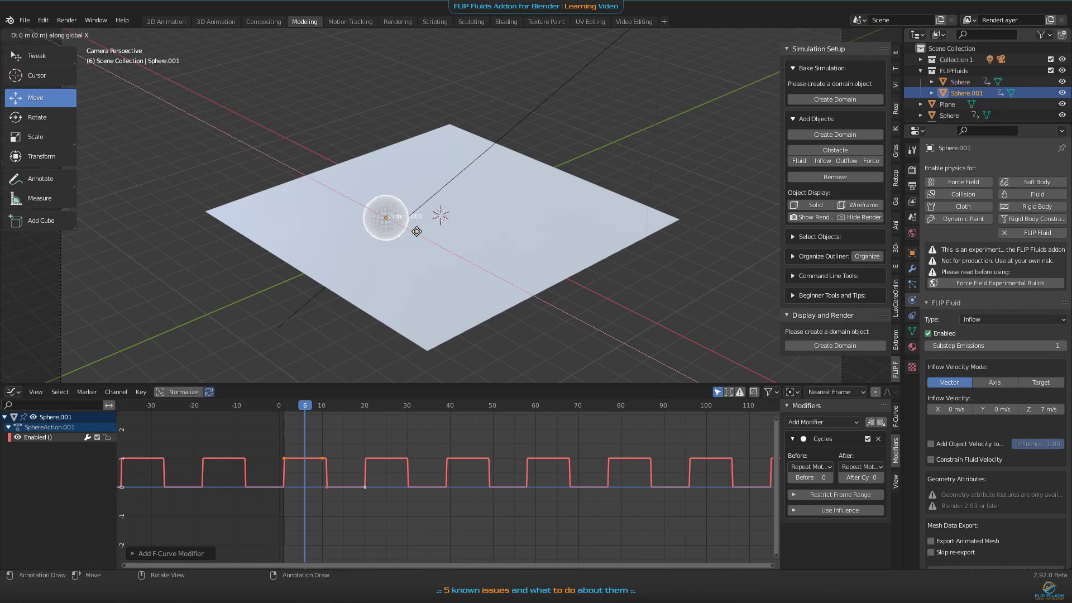
pyautogui.press('y')
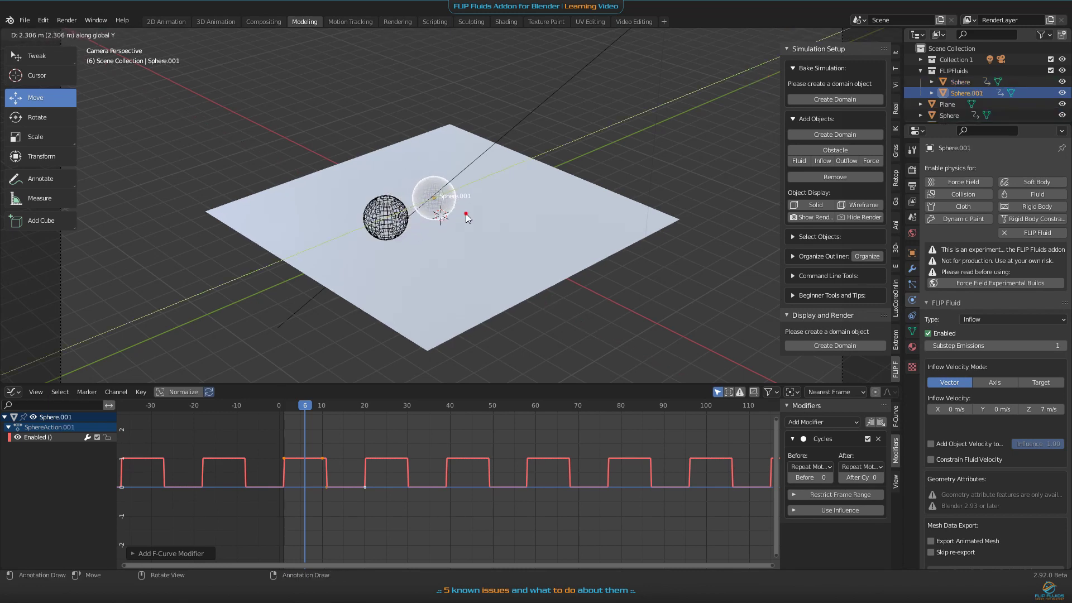
pyautogui.click(466, 213)
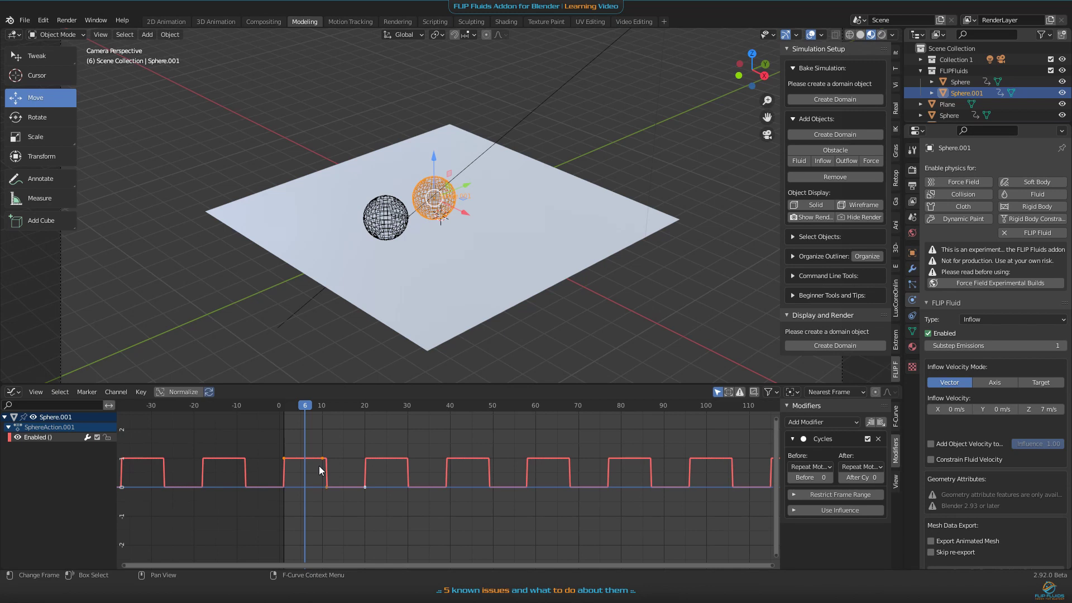
# Shift the copy's Enabled keyframes 3 frames later in the Graph Editor.
pyautogui.press('g')
pyautogui.press('x')
pyautogui.press('3')
pyautogui.press('Return')
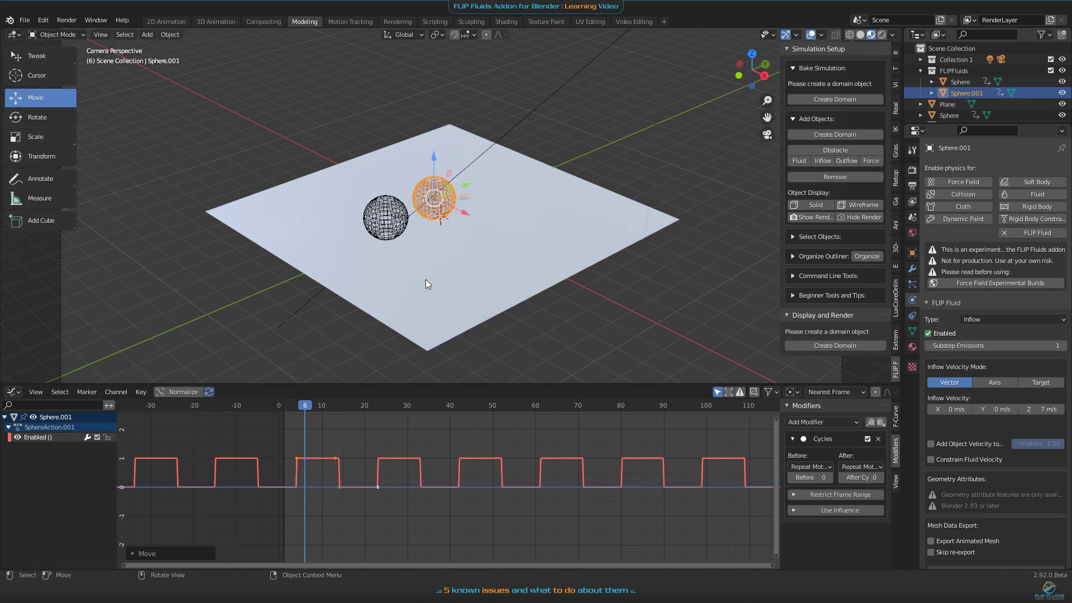
# Select both spheres and create a FLIP fluid domain around them.
pyautogui.keyDown('shift'); pyautogui.click(391, 217); pyautogui.keyUp('shift')
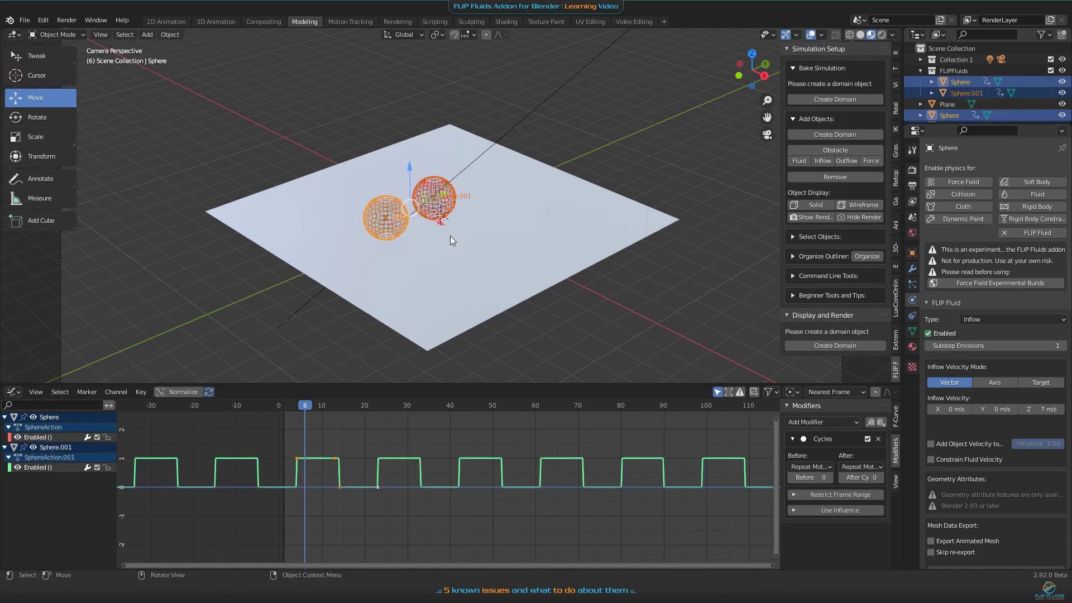
pyautogui.click(845, 99)
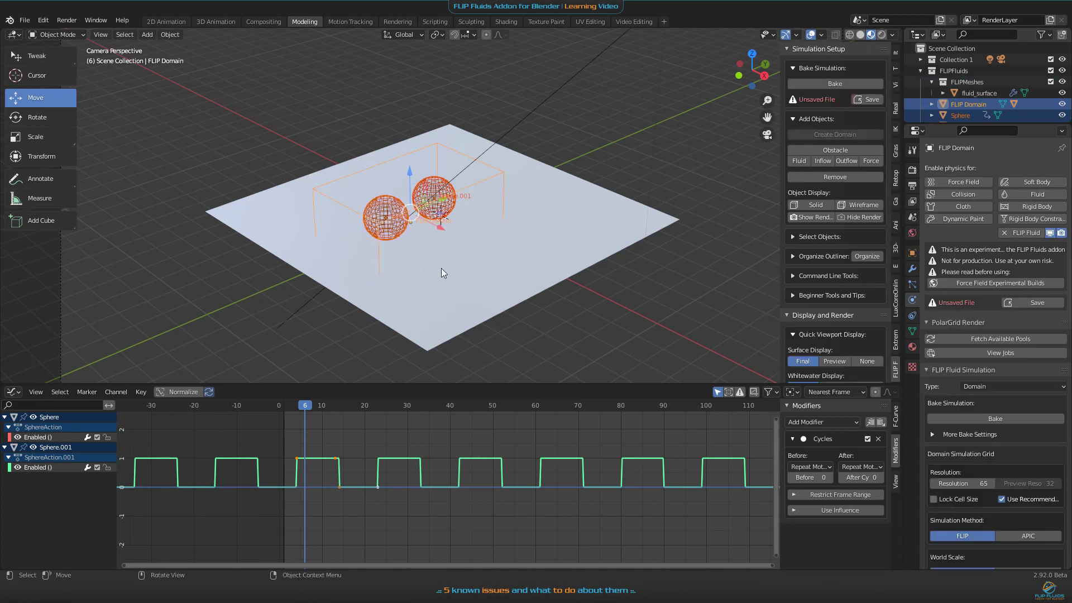
pyautogui.moveTo(440, 268); pyautogui.dragTo(447, 252, button='middle')
pyautogui.scroll(3, 458, 249)
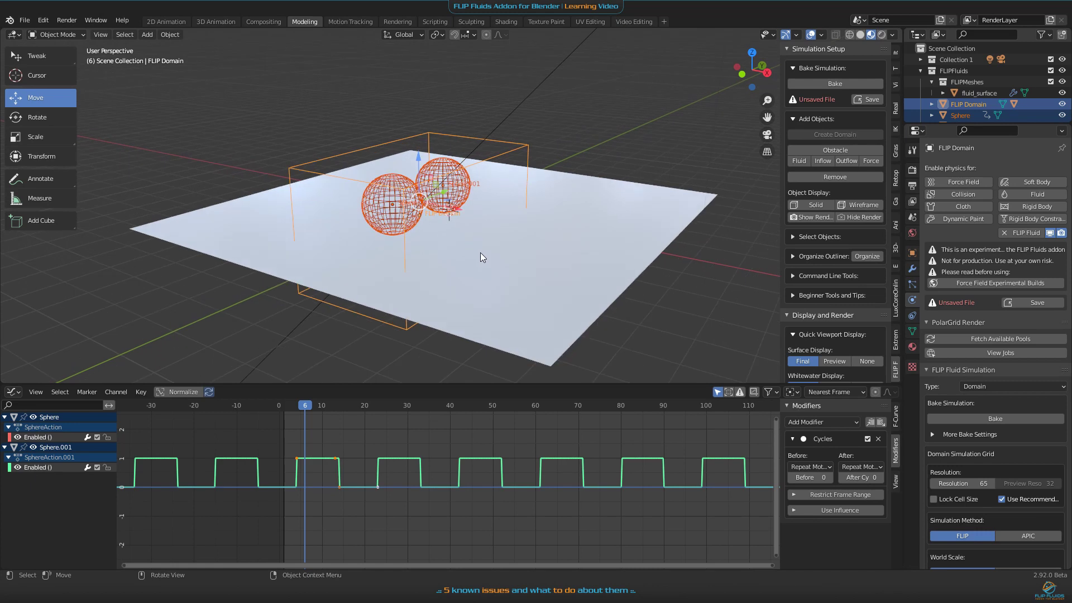
# Raise the FLIP Domain box 1.4375 m along Z, above the plane.
pyautogui.click(484, 162)
pyautogui.click(525, 185)
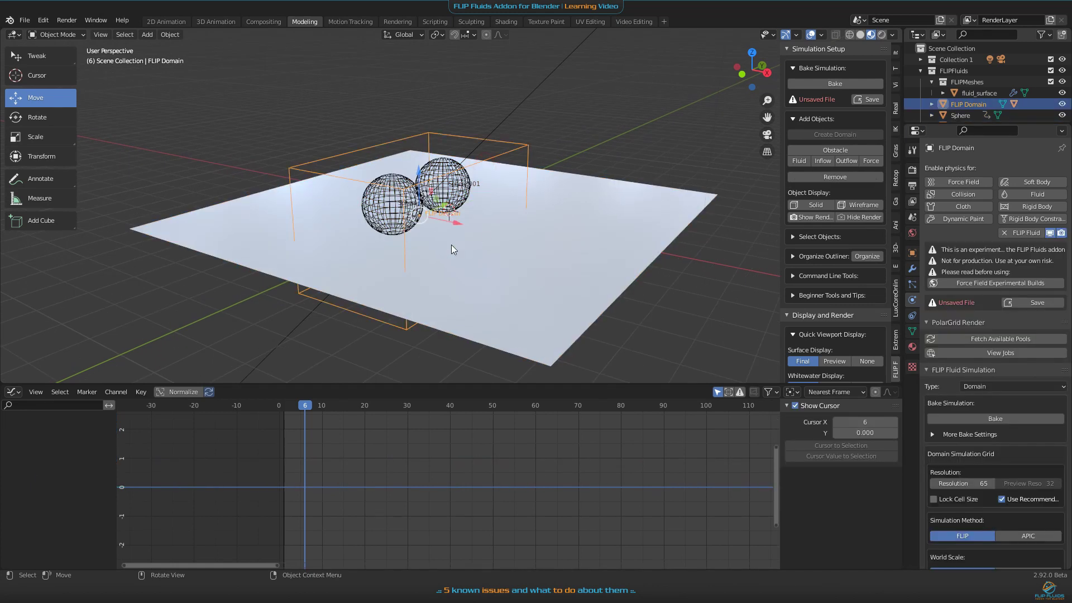
pyautogui.moveTo(473, 256); pyautogui.dragTo(390, 178, button='middle')
pyautogui.scroll(2, 390, 179)
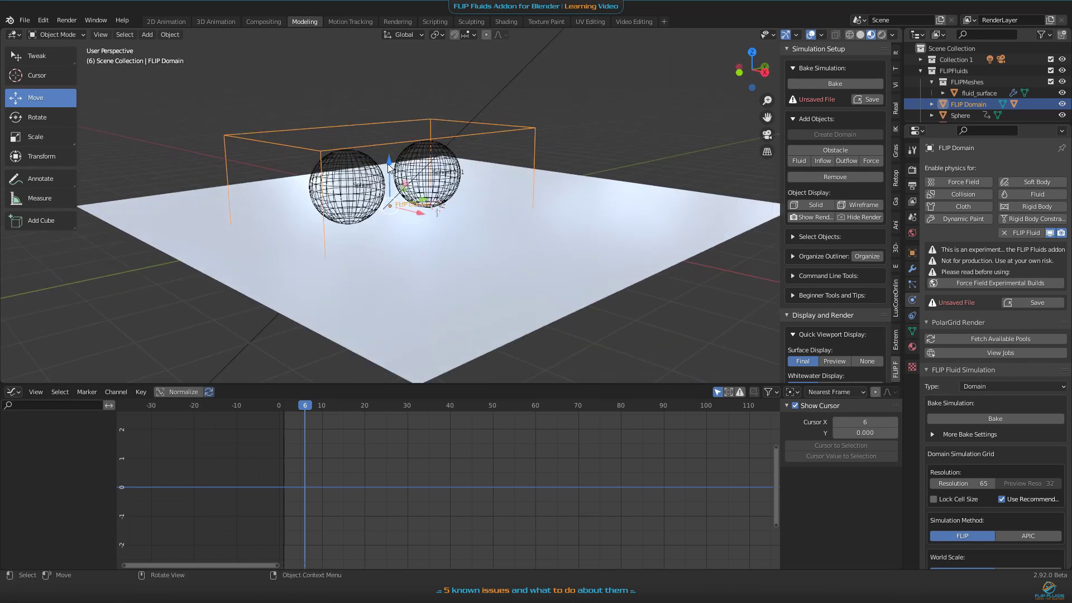
pyautogui.moveTo(389, 165); pyautogui.dragTo(383, 98)
pyautogui.moveTo(502, 251); pyautogui.dragTo(558, 196, button='middle')
pyautogui.scroll(2, 517, 249)
pyautogui.scroll(-5, 518, 249)
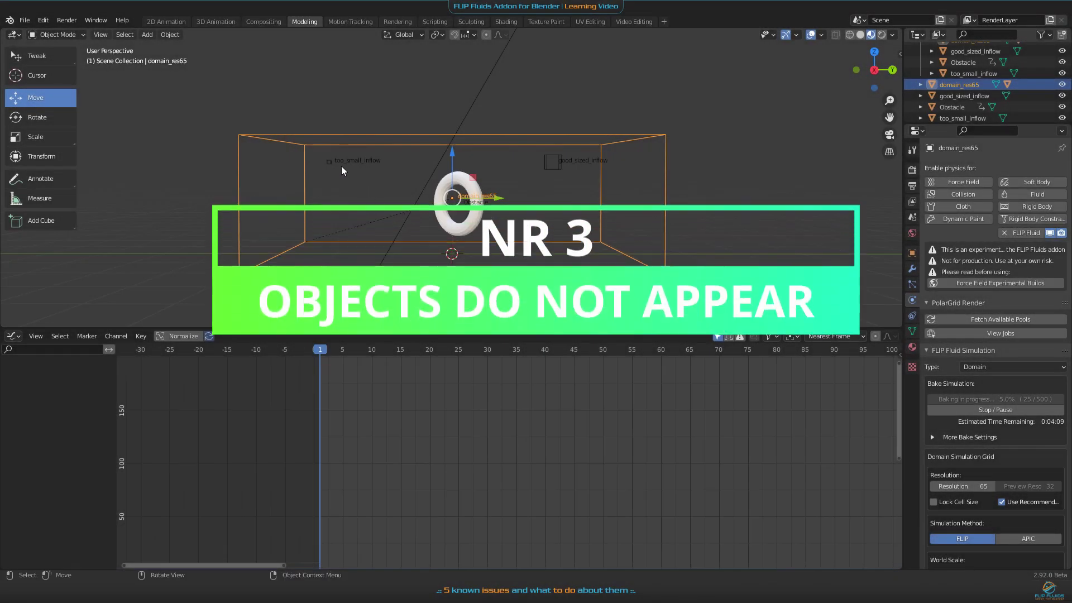
# Select too_small_inflow and replay the bake: only good_sized_inflow emits fluid.
pyautogui.click(330, 161)
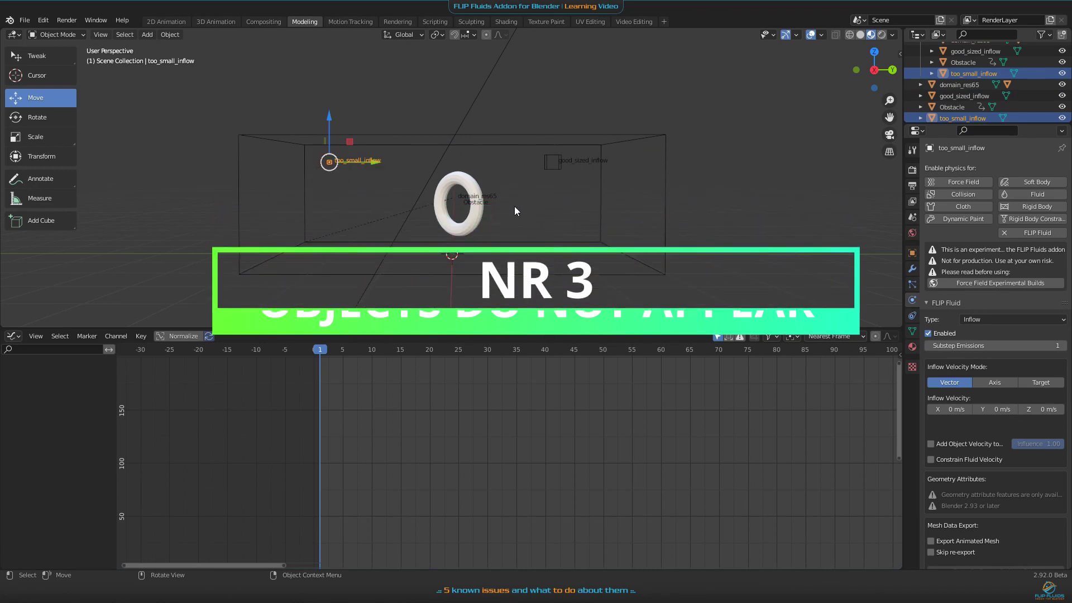
pyautogui.press('space')
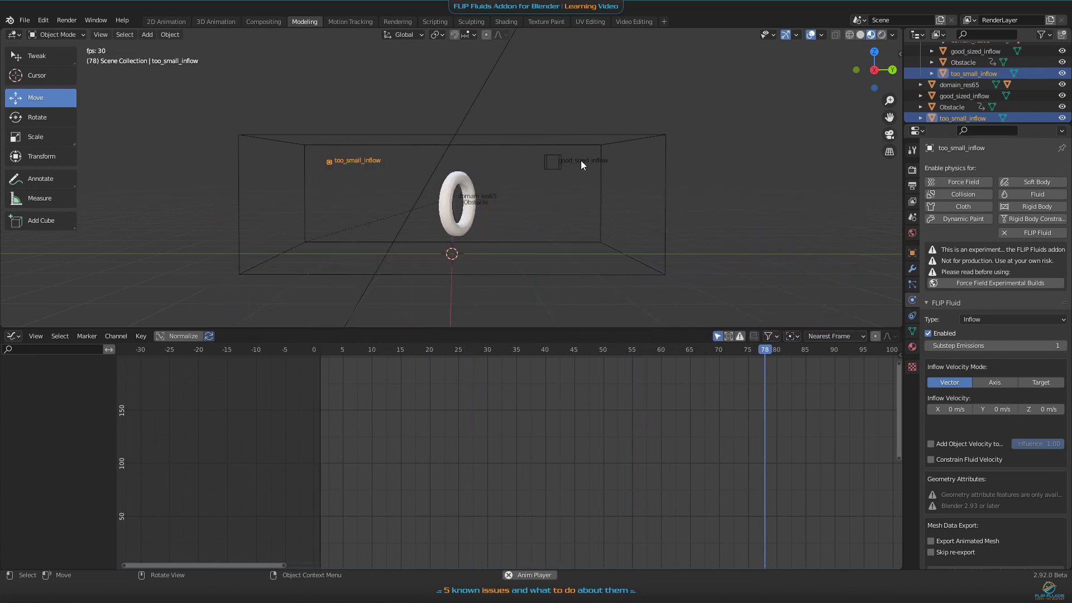
pyautogui.press('space')
pyautogui.moveTo(494, 348)
pyautogui.mouseDown()
pyautogui.moveTo(329, 345)
pyautogui.moveTo(487, 354)
pyautogui.mouseUp()
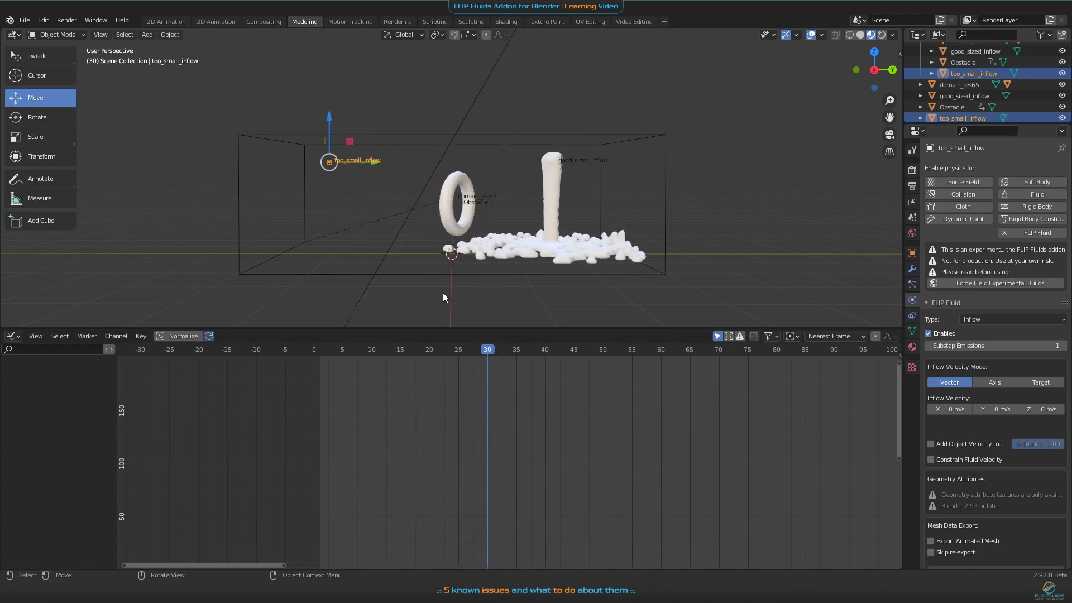
pyautogui.moveTo(443, 293)
pyautogui.mouseDown(button='middle')
pyautogui.moveTo(520, 292)
pyautogui.moveTo(441, 294)
pyautogui.mouseUp(button='middle')
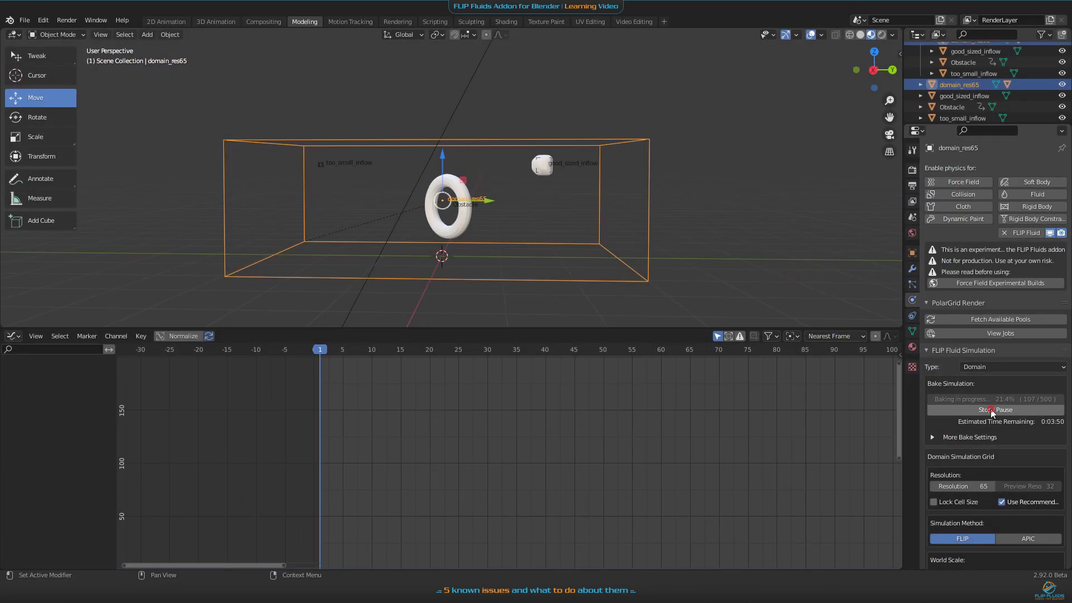
# Stop and reset the running bake, then rebake the domain at resolution 128.
pyautogui.click(991, 410)
pyautogui.click(1046, 399)
pyautogui.click(1040, 399)
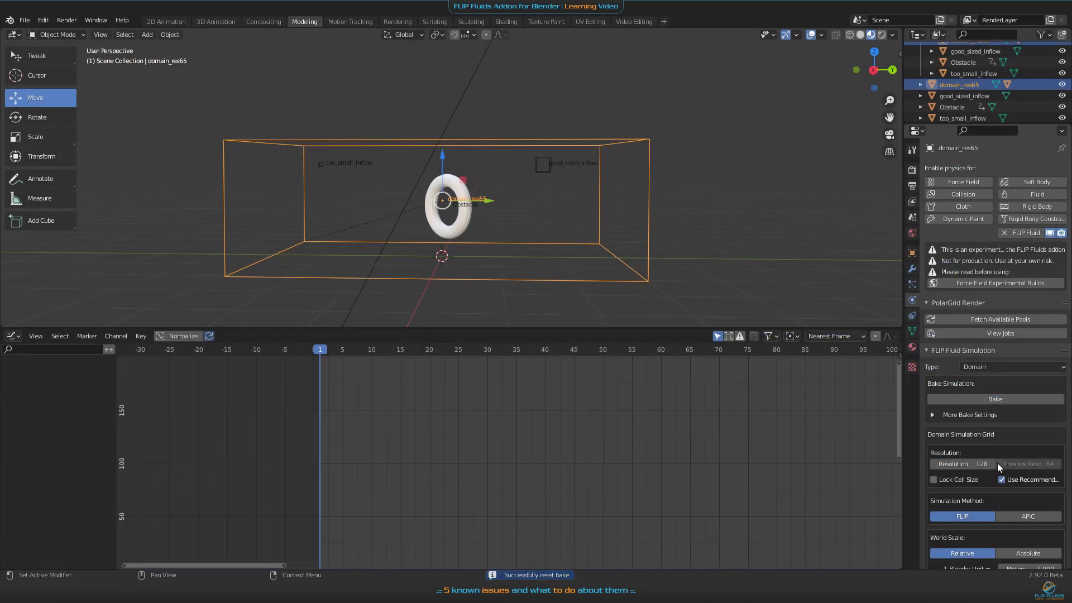
pyautogui.click(995, 399)
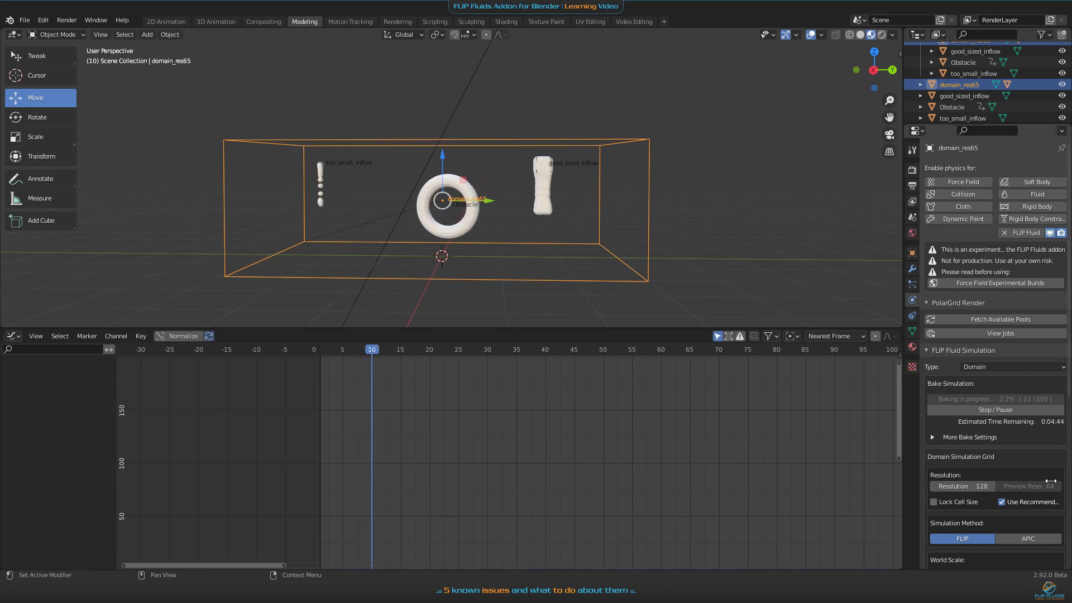
# Enable Display Grid in FLIP Fluid Debug to overlay the 83 x 128 x 43 simulation grid.
pyautogui.scroll(-10, 983, 433)
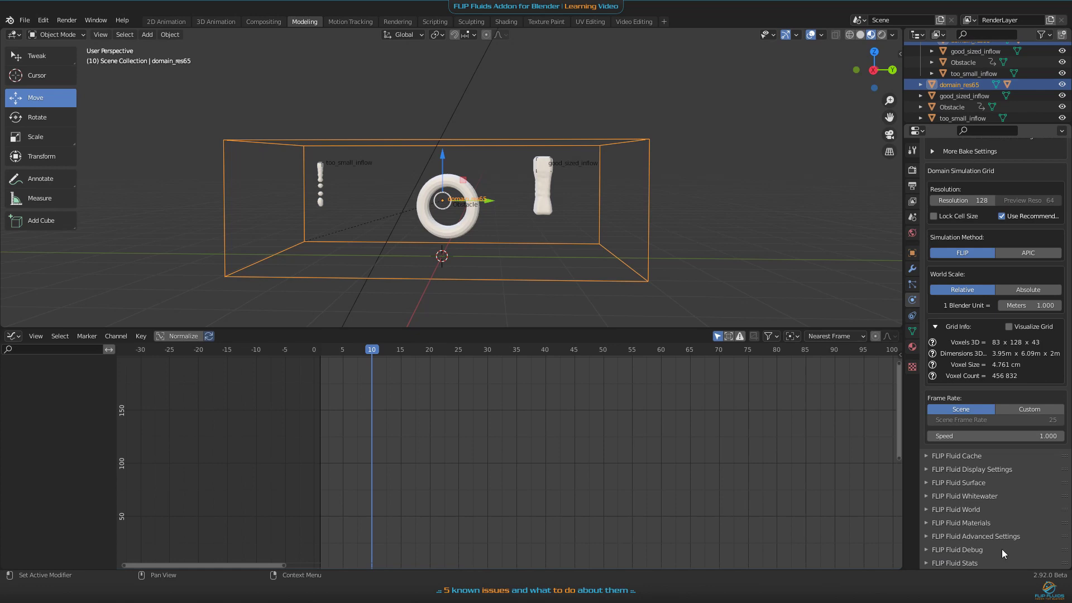
pyautogui.click(934, 550)
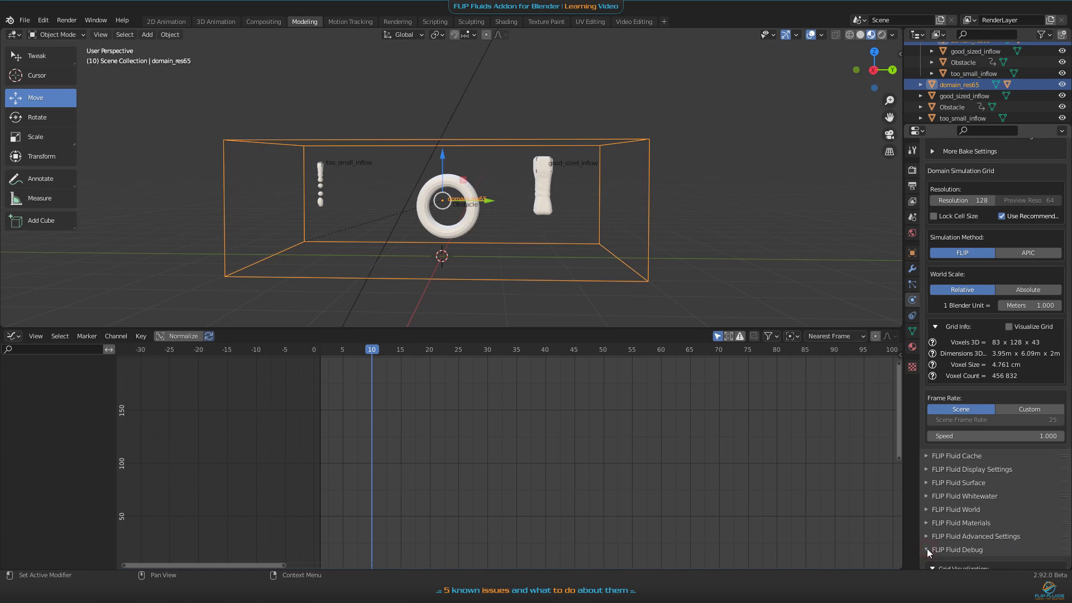
pyautogui.scroll(-4, 966, 535)
pyautogui.scroll(-1, 973, 469)
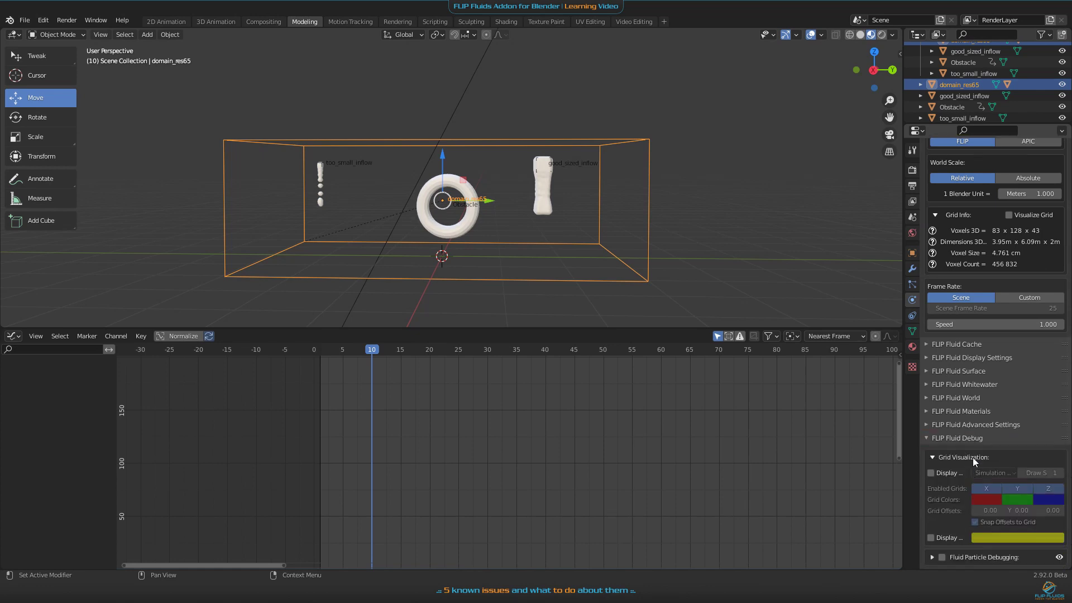
pyautogui.click(930, 473)
pyautogui.scroll(3, 431, 226)
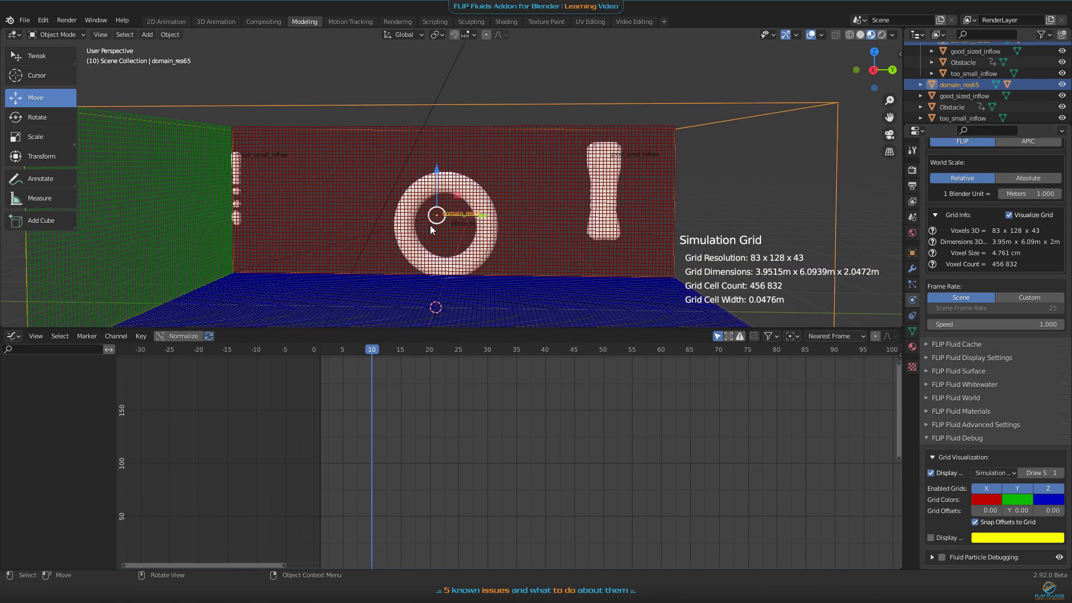
pyautogui.keyDown('shift'); pyautogui.moveTo(458, 233); pyautogui.dragTo(554, 239, button='middle'); pyautogui.keyUp('shift')
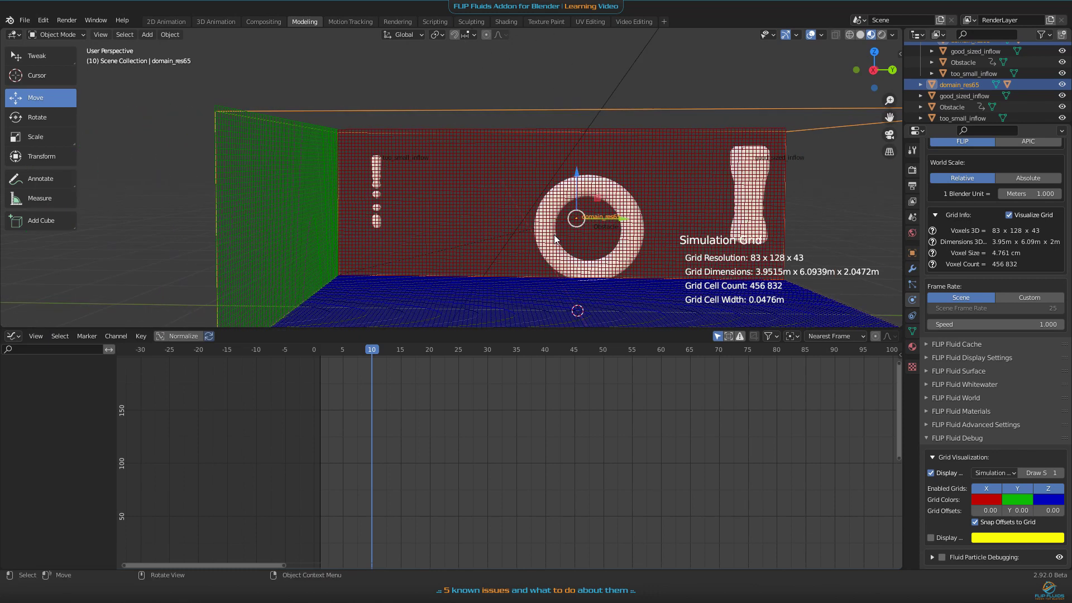
# View the domain grid in Right Ortho, centered, at an early frame.
pyautogui.hotkey('shift', 'Left')
pyautogui.press('KP_1')
pyautogui.press('KP_3')
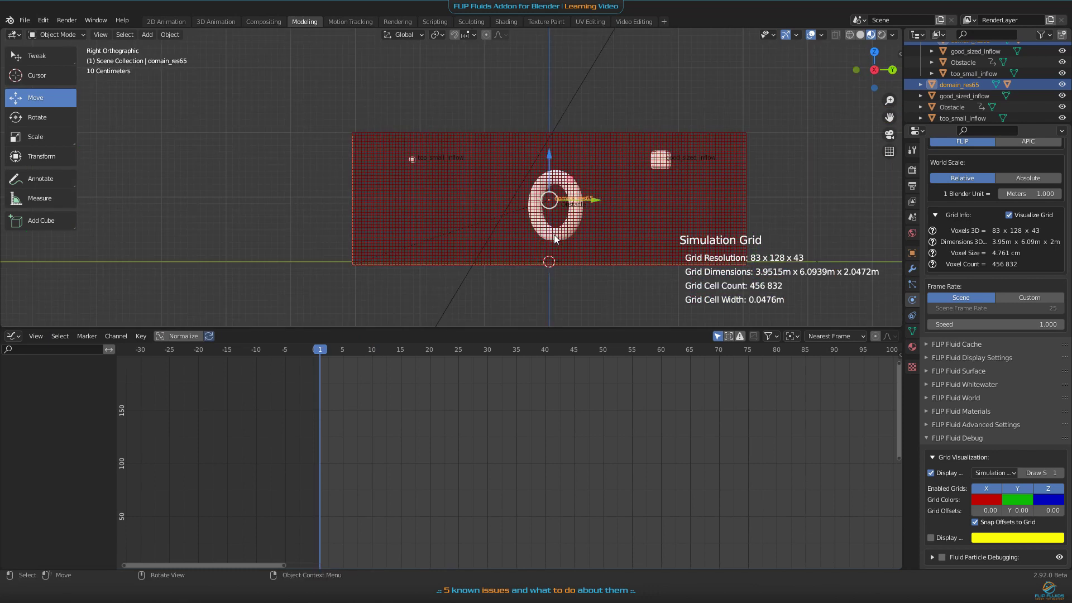
pyautogui.scroll(1, 577, 241)
pyautogui.keyDown('shift'); pyautogui.moveTo(616, 210); pyautogui.dragTo(595, 209, button='middle'); pyautogui.keyUp('shift')
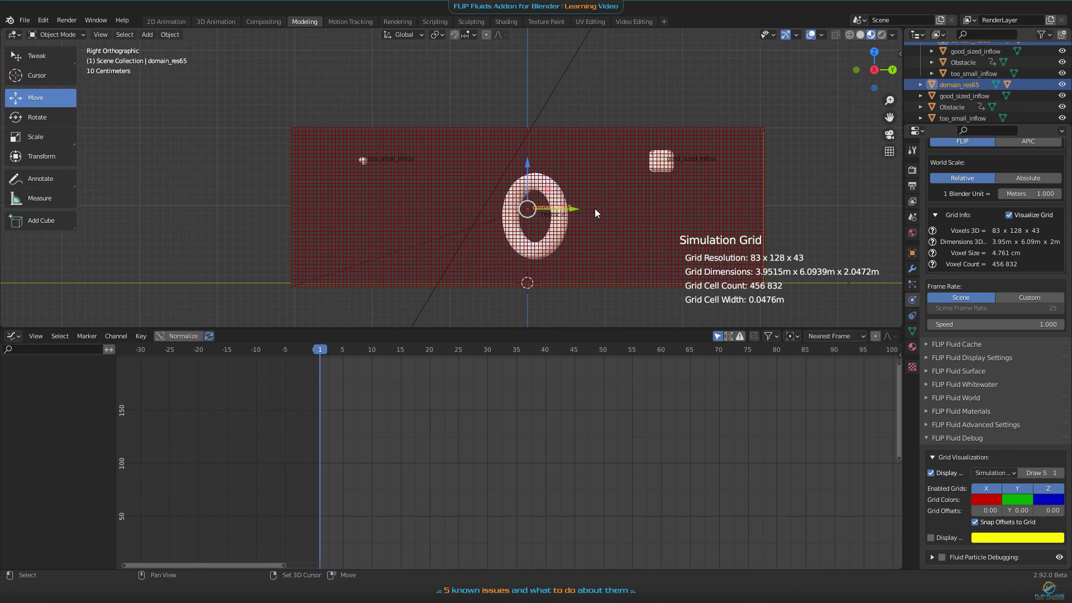
pyautogui.press('Right')
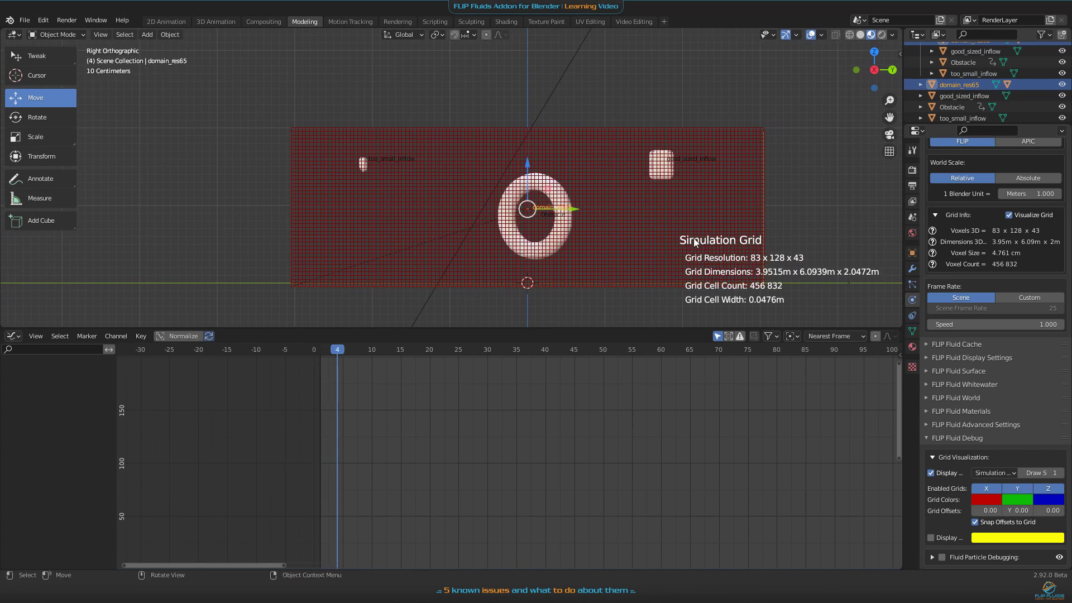
# Show the Final Mesh Grid (166 x 256 x 86, 0.0238 m) and stop the bake.
pyautogui.click(1011, 473)
pyautogui.click(976, 498)
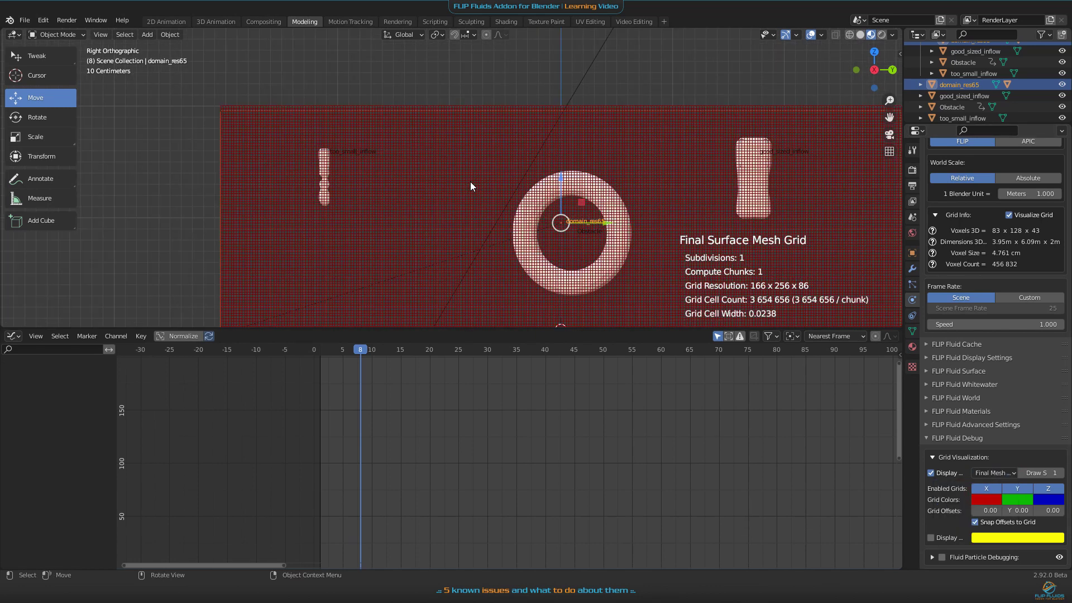
pyautogui.scroll(2, 470, 182)
pyautogui.scroll(10, 1049, 282)
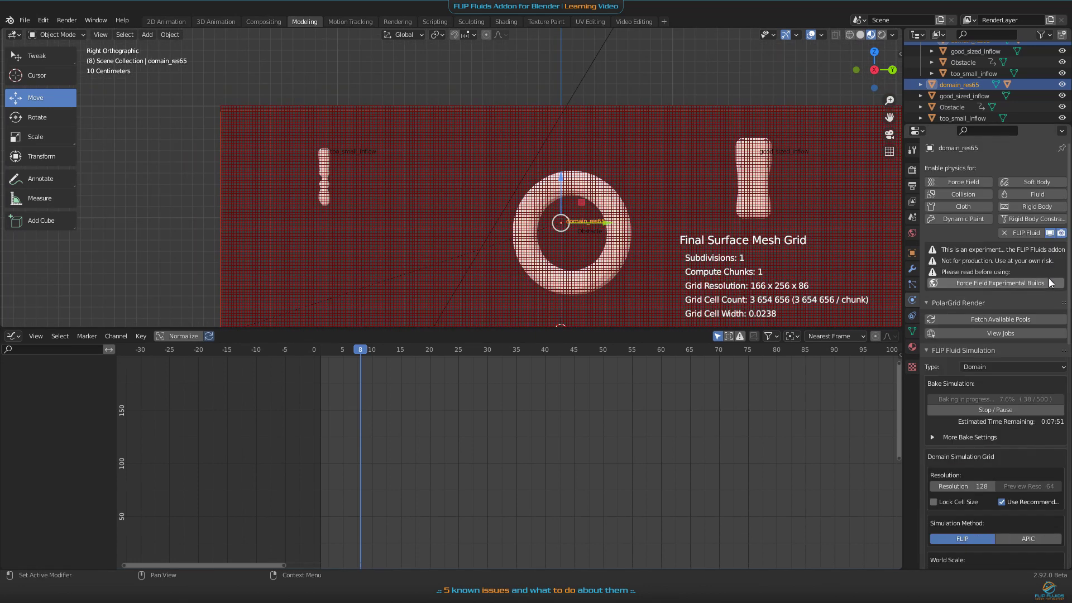
pyautogui.click(991, 409)
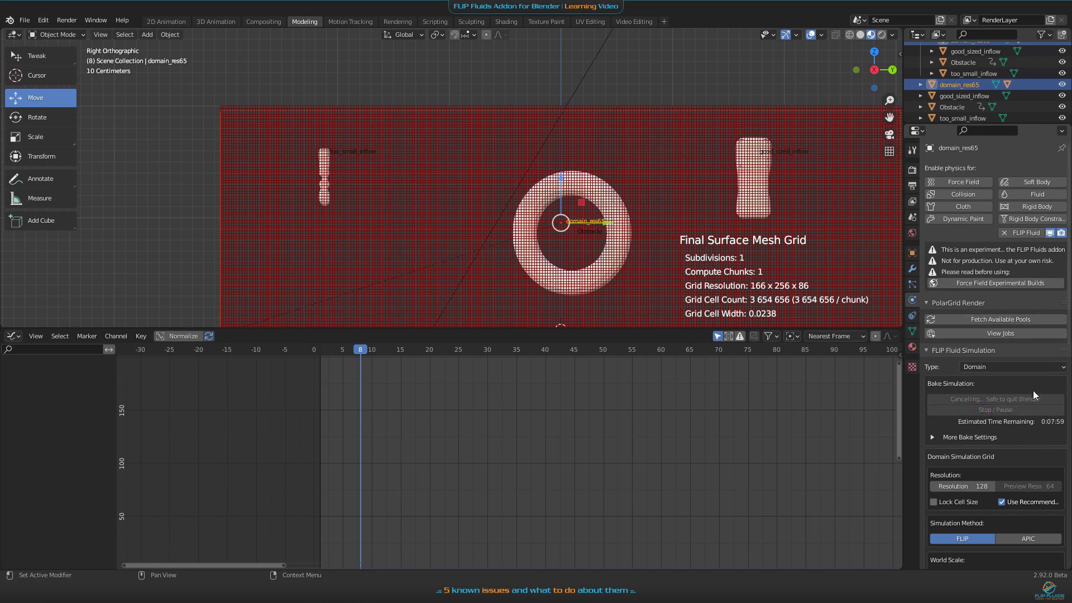
# Lower the domain resolution to 113 and enable obstacle debugging.
pyautogui.moveTo(981, 475); pyautogui.dragTo(955, 475)
pyautogui.scroll(-15, 999, 501)
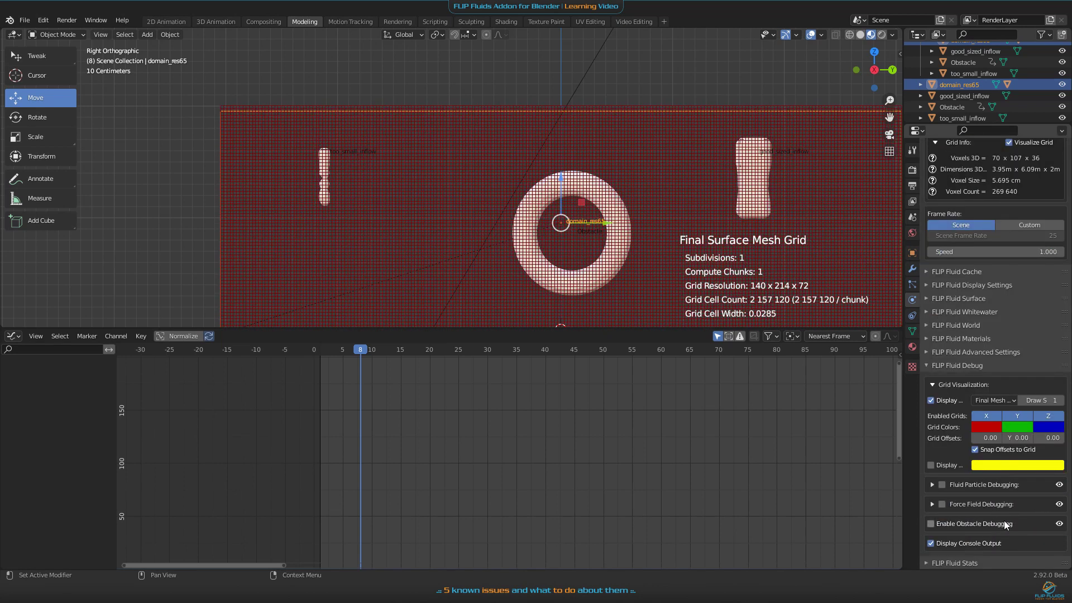
pyautogui.click(939, 524)
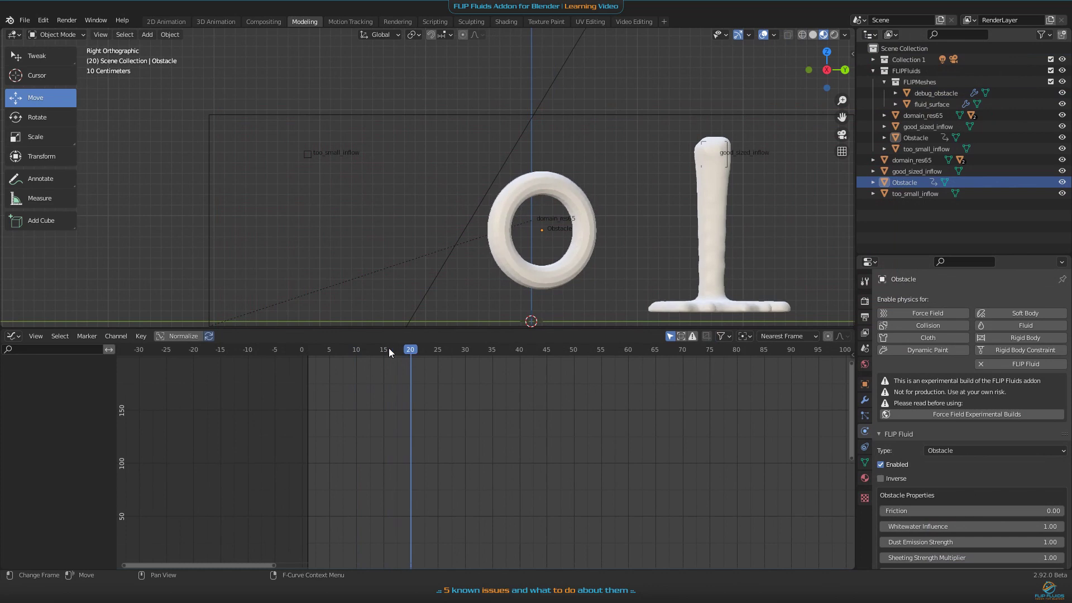
# Hide the original Obstacle and select debug_obstacle, comparing it across baked frames.
pyautogui.moveTo(389, 350); pyautogui.dragTo(318, 350)
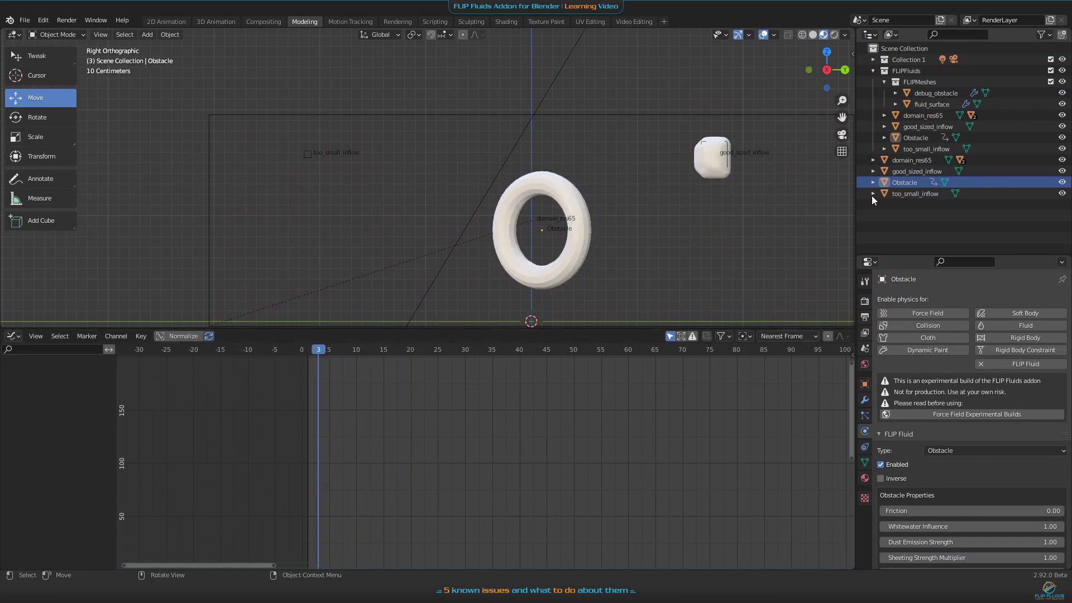
pyautogui.click(1063, 183)
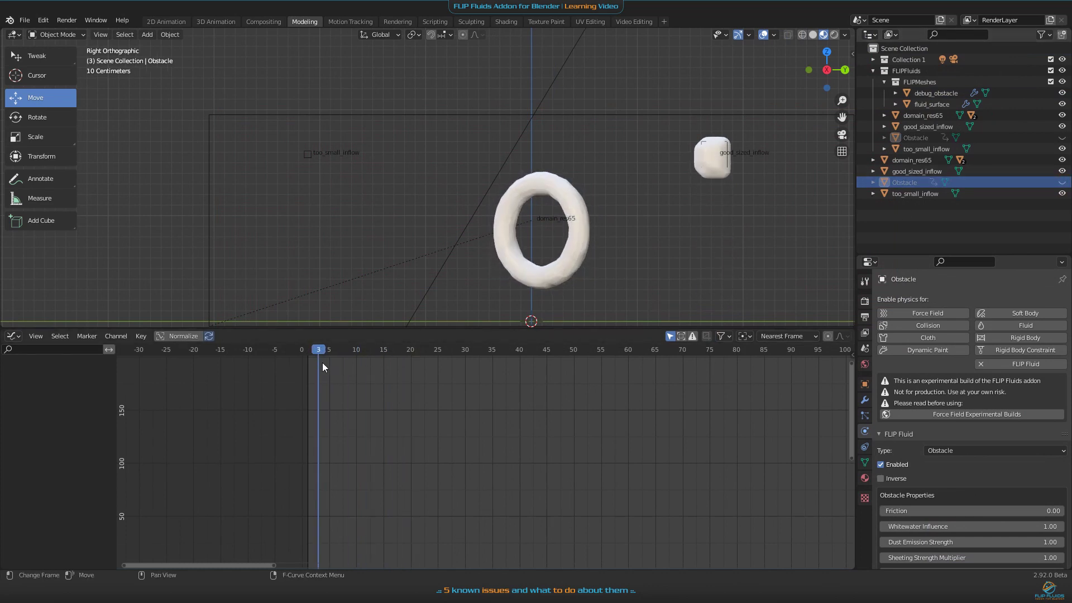
pyautogui.moveTo(331, 350); pyautogui.dragTo(397, 355)
pyautogui.click(970, 94)
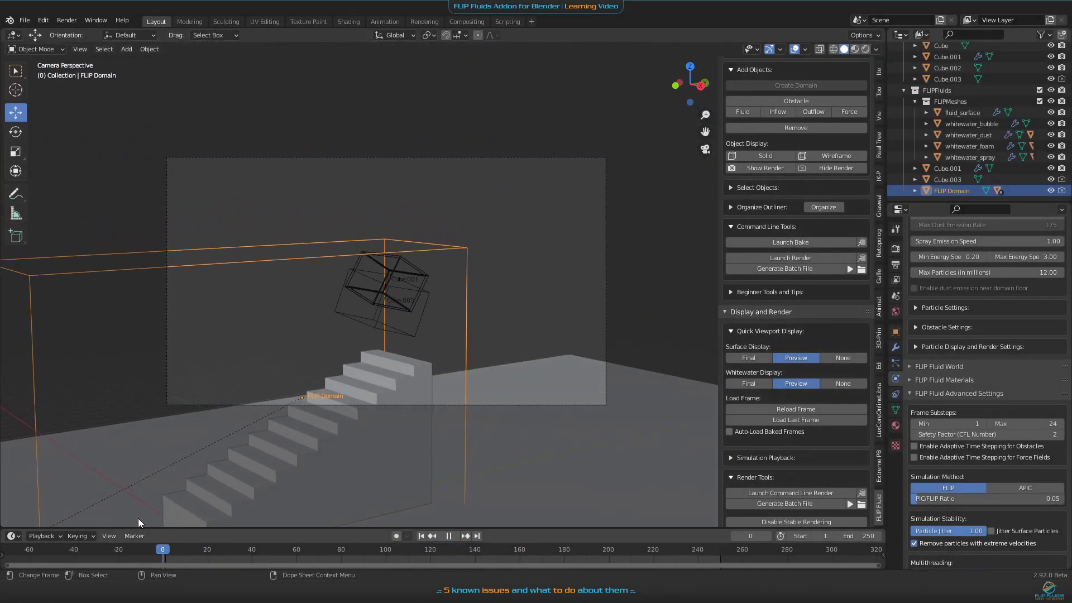
pyautogui.press('Escape')
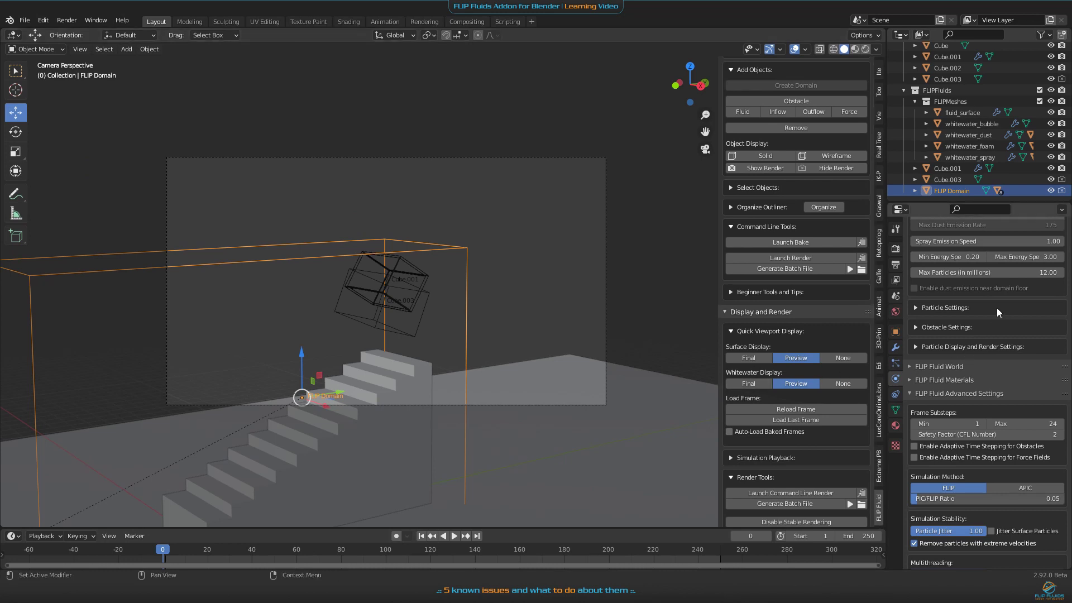
pyautogui.scroll(3, 996, 307)
pyautogui.scroll(-2, 996, 307)
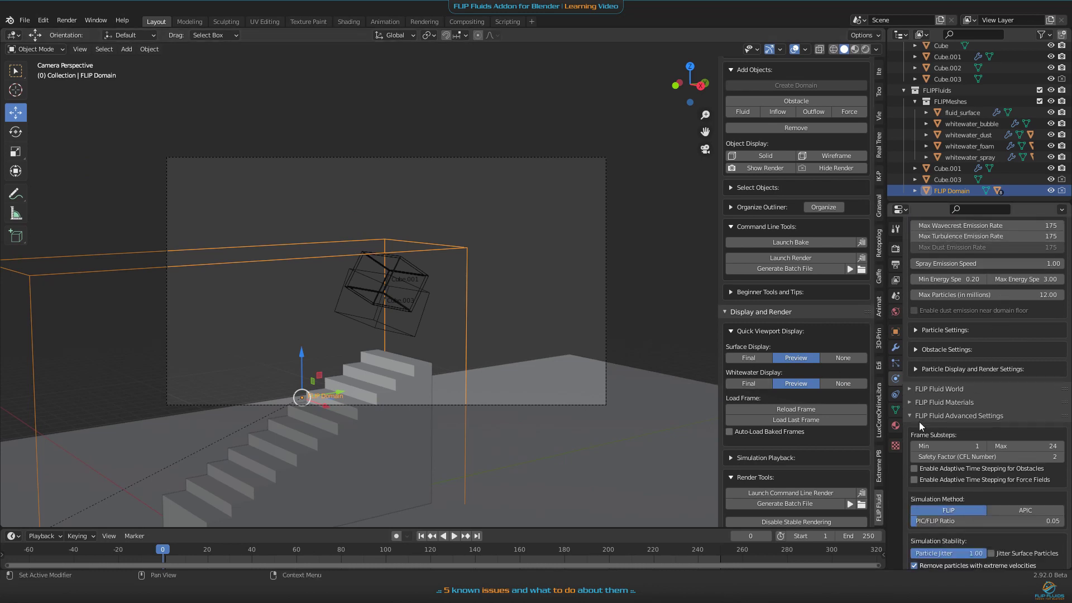
pyautogui.click(906, 416)
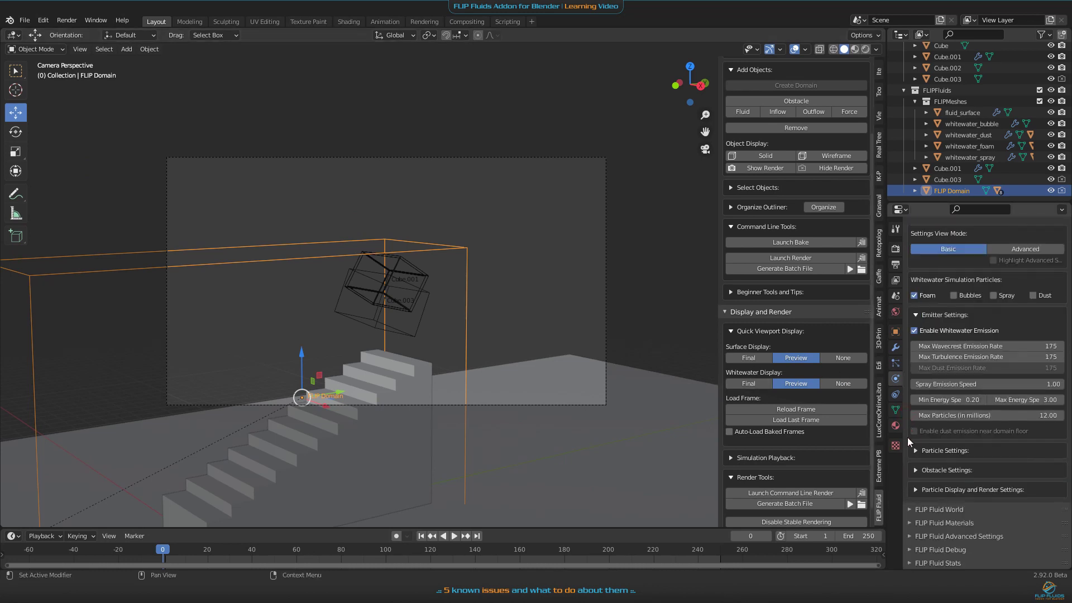
pyautogui.click(907, 537)
pyautogui.scroll(-5, 906, 534)
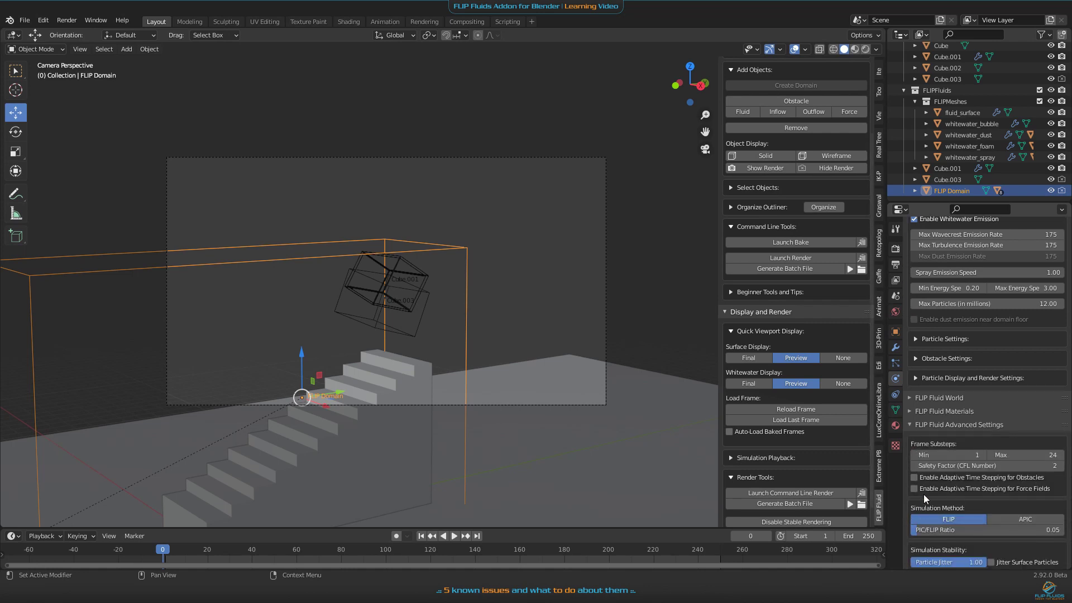
pyautogui.click(1008, 466)
pyautogui.write('5')
pyautogui.press('Return')
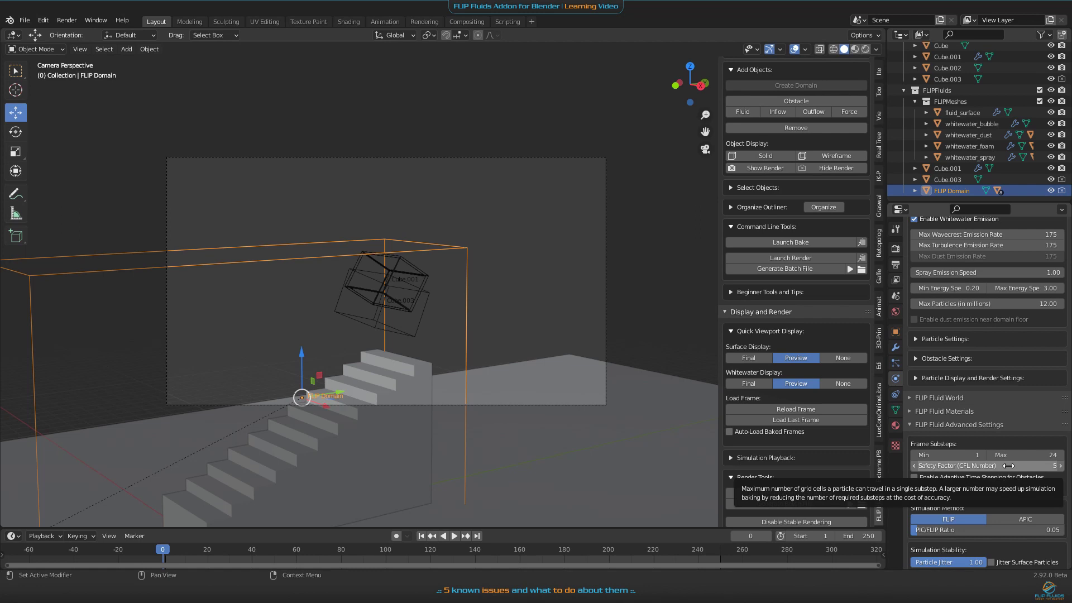
# Set the Safety Factor (CFL Number) to 1 and play the stairs simulation.
pyautogui.click(1009, 466)
pyautogui.write('1')
pyautogui.press('Return')
pyautogui.press('space')
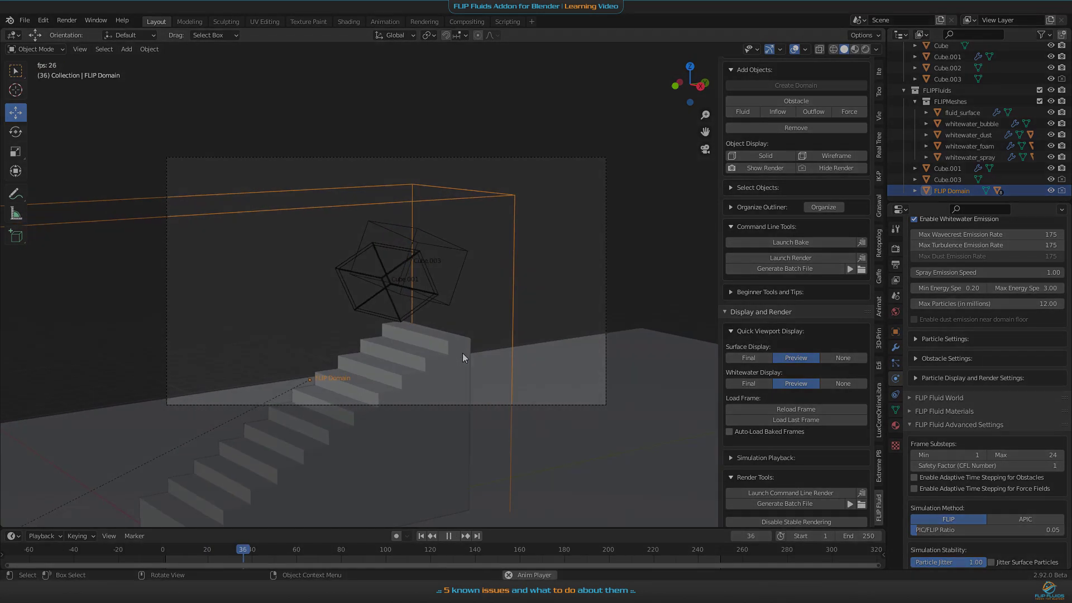